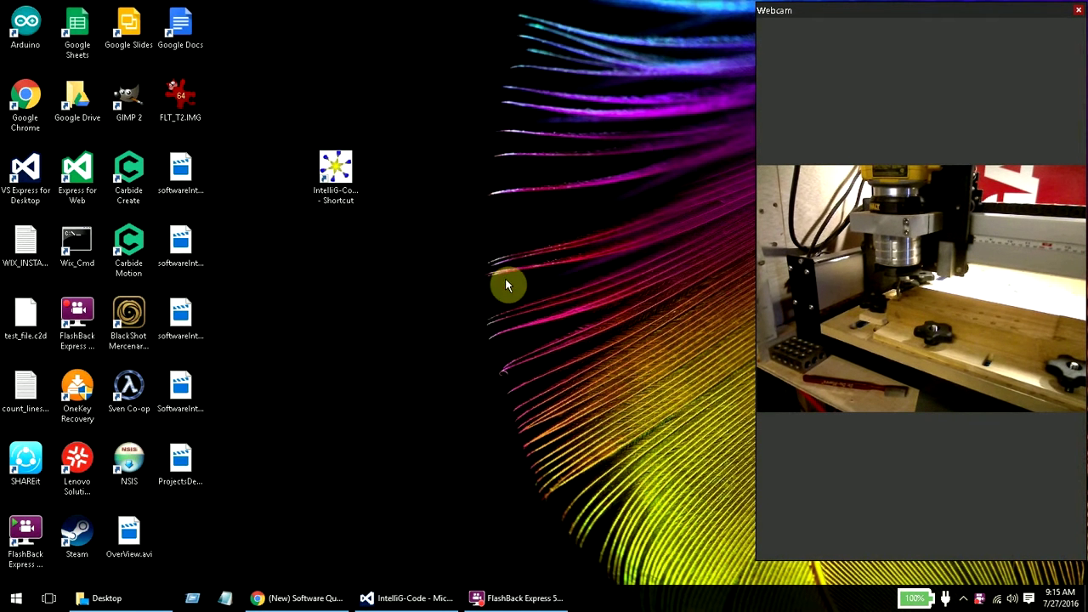
# - Launch IntelliG-Code and connect to the CNC machine on COM3 at 115200 baud
pyautogui.click(340, 176)
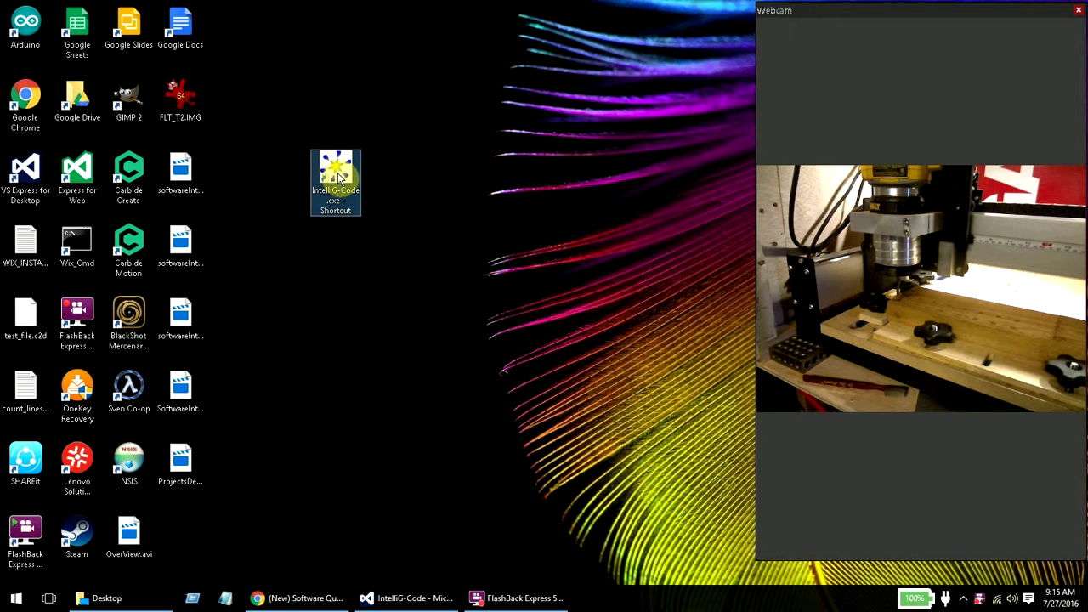
pyautogui.doubleClick(340, 177)
pyautogui.moveTo(408, 102); pyautogui.dragTo(354, 49)
pyautogui.click(123, 149)
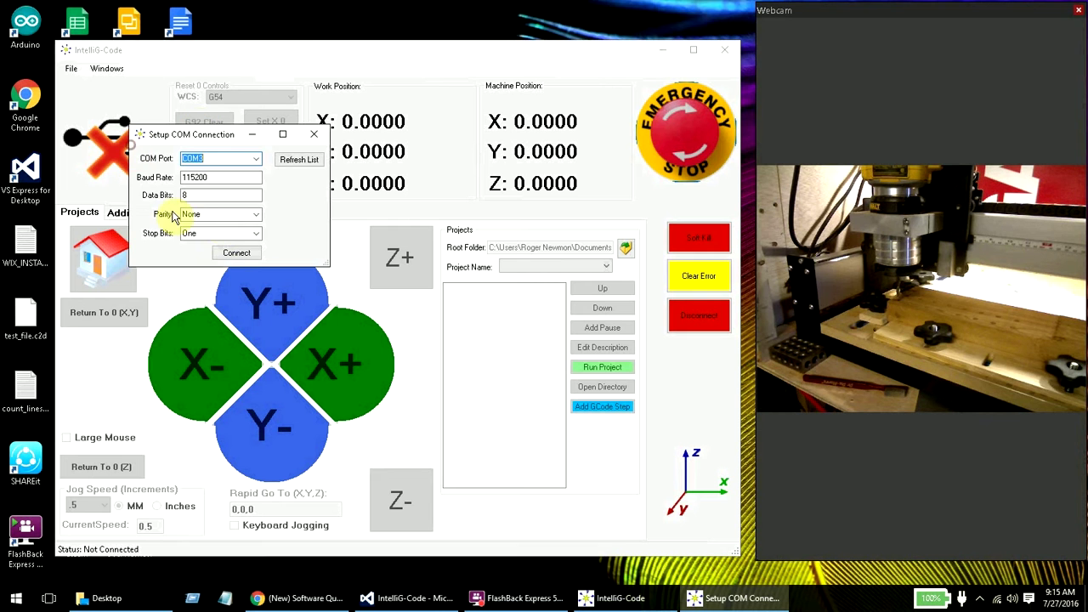
pyautogui.click(235, 253)
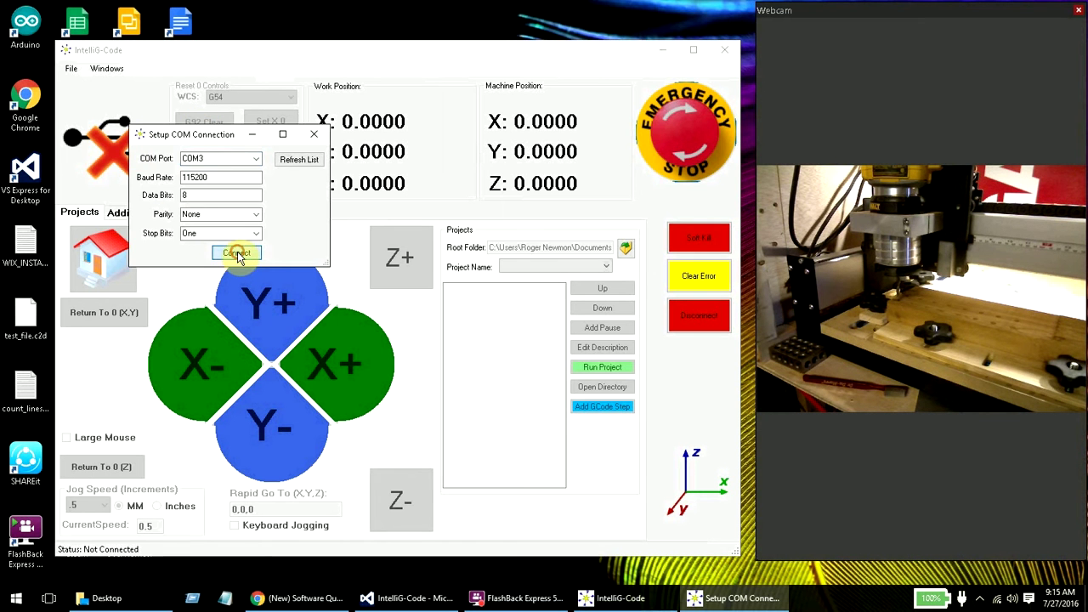
# - Reposition and enlarge the IntelliG-Code window so it fills the desktop area beside the webcam view
pyautogui.click(66, 48)
pyautogui.click(117, 45)
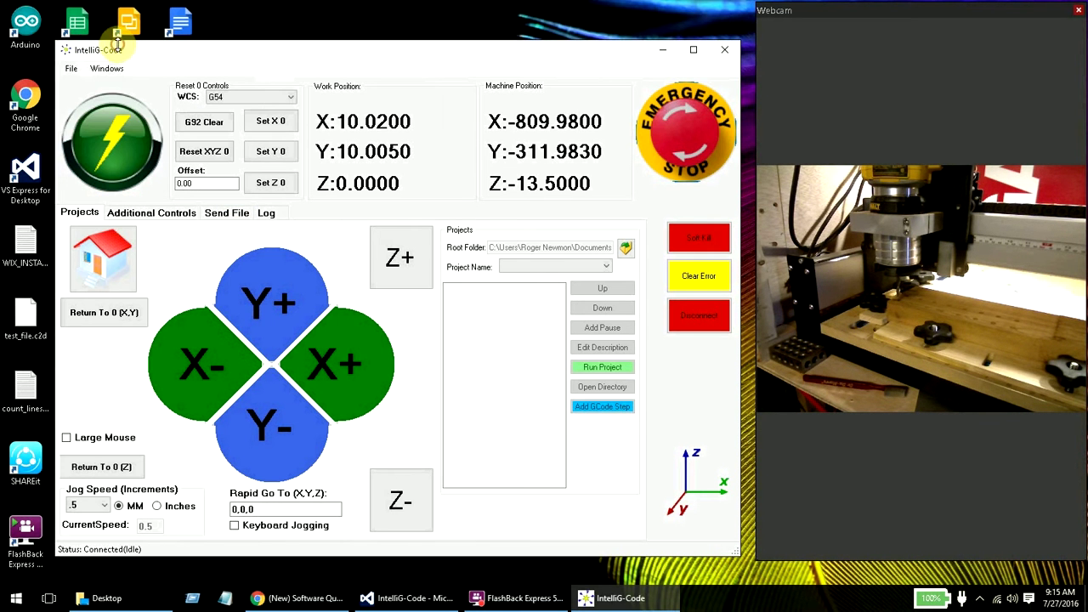
pyautogui.moveTo(117, 45); pyautogui.dragTo(108, 13)
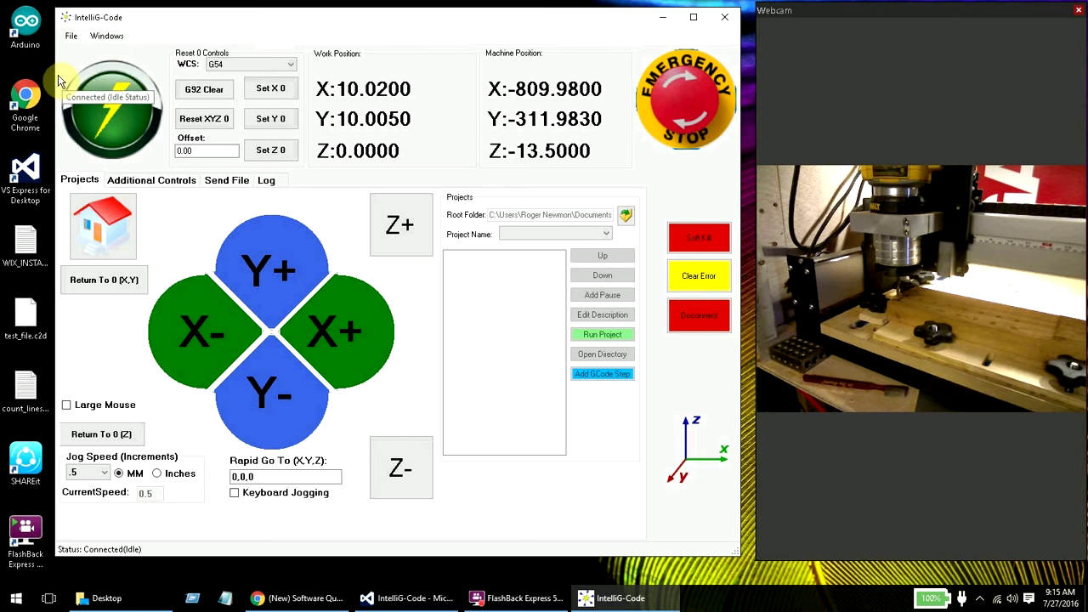
pyautogui.moveTo(54, 74); pyautogui.dragTo(10, 74)
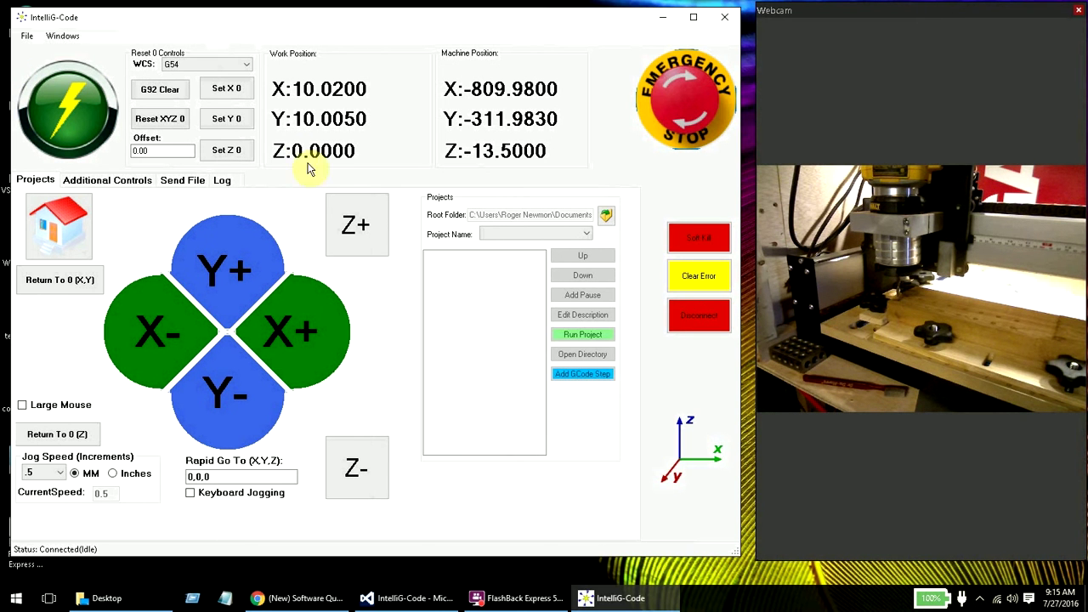
pyautogui.moveTo(736, 550); pyautogui.dragTo(748, 562)
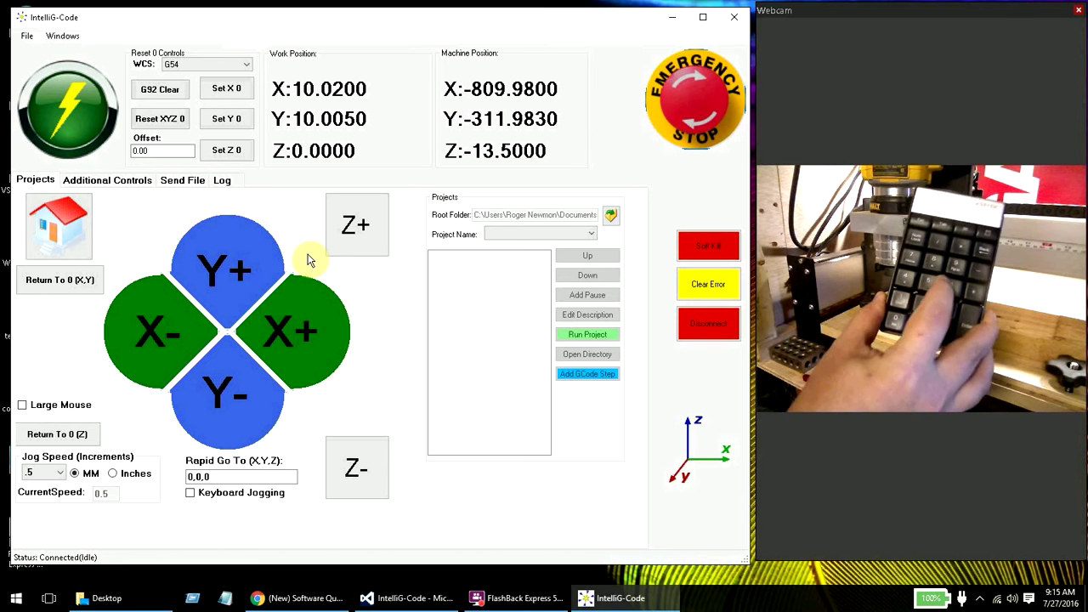
# - Jog the machine in the positive X direction, and bring it back to work position X 10.02
pyautogui.press('Right')
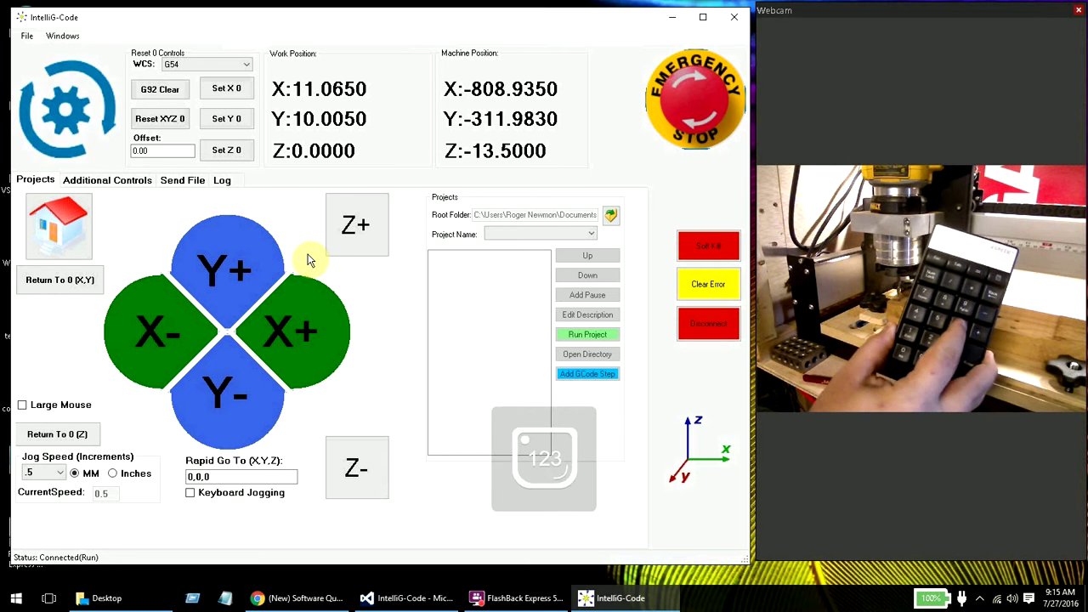
pyautogui.press('Right')
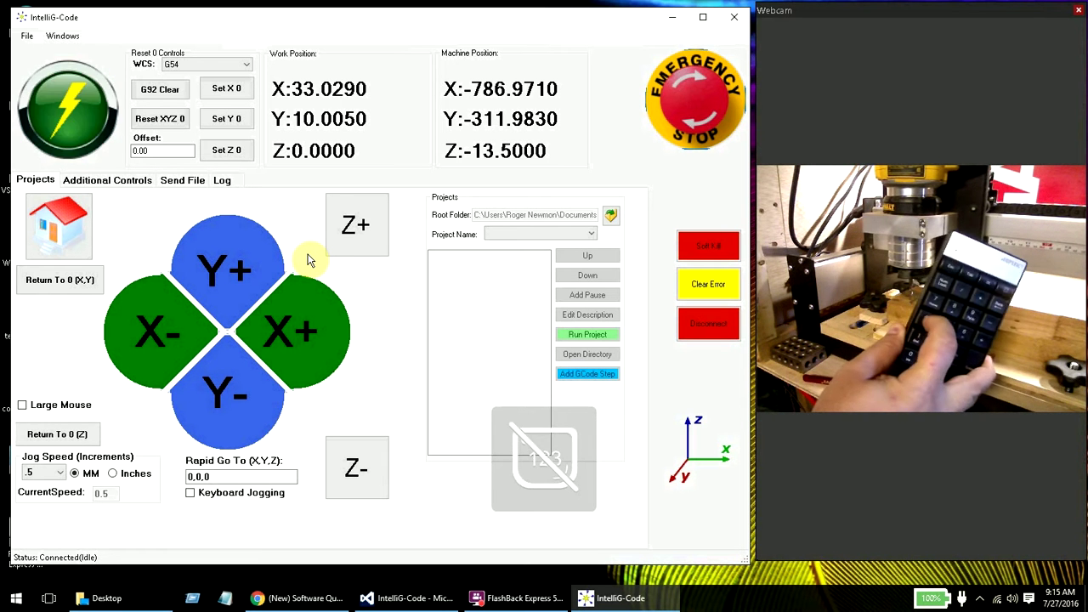
pyautogui.press('Left')
pyautogui.press('Left')
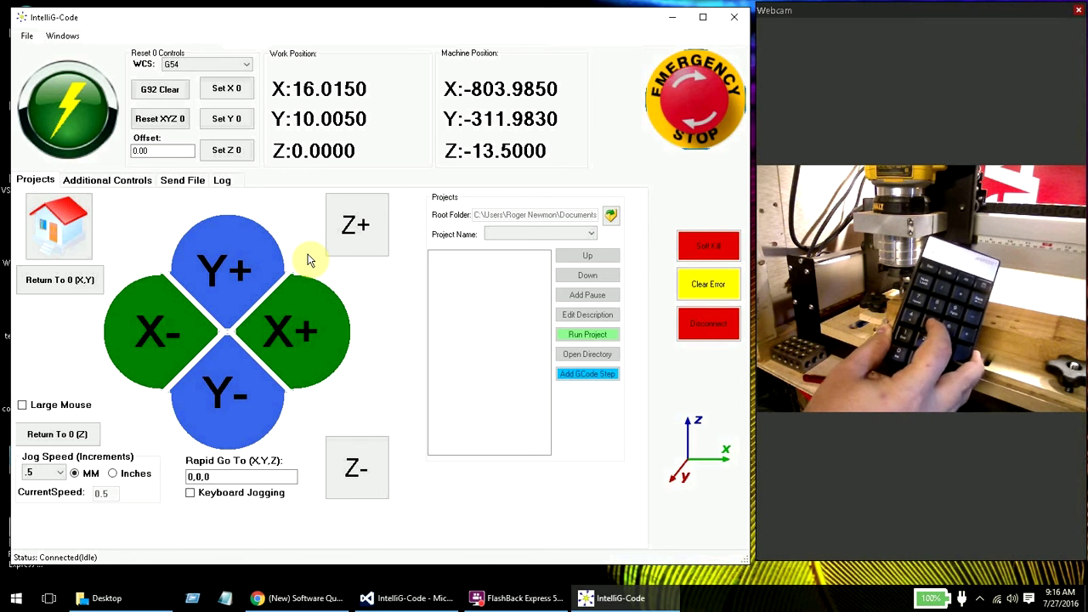
pyautogui.press('Num_Lock')
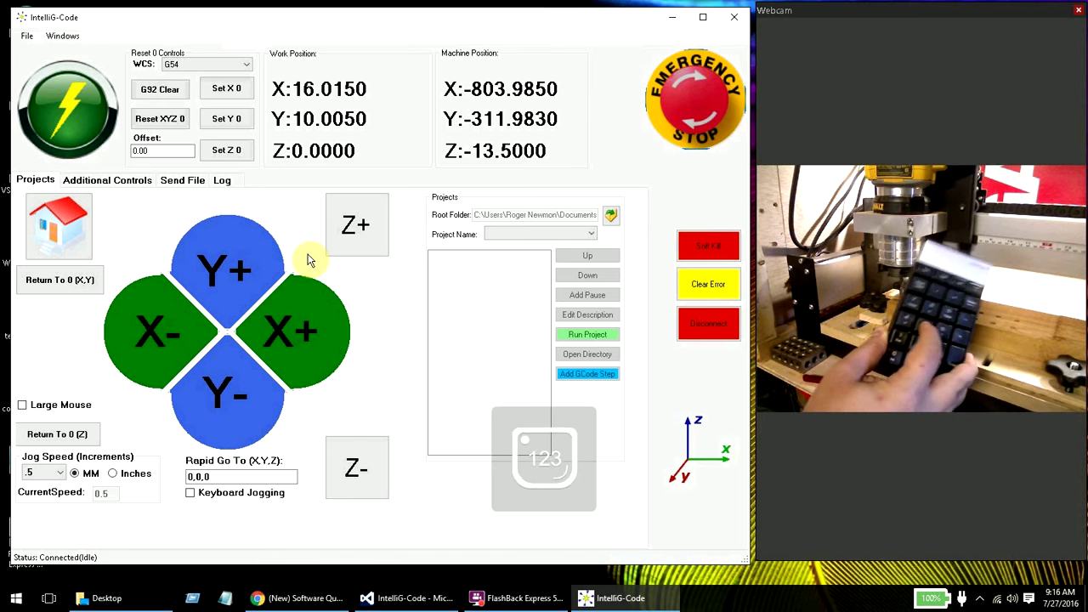
pyautogui.press('Num_Lock')
pyautogui.press('Num_Lock')
pyautogui.press('Num_Lock')
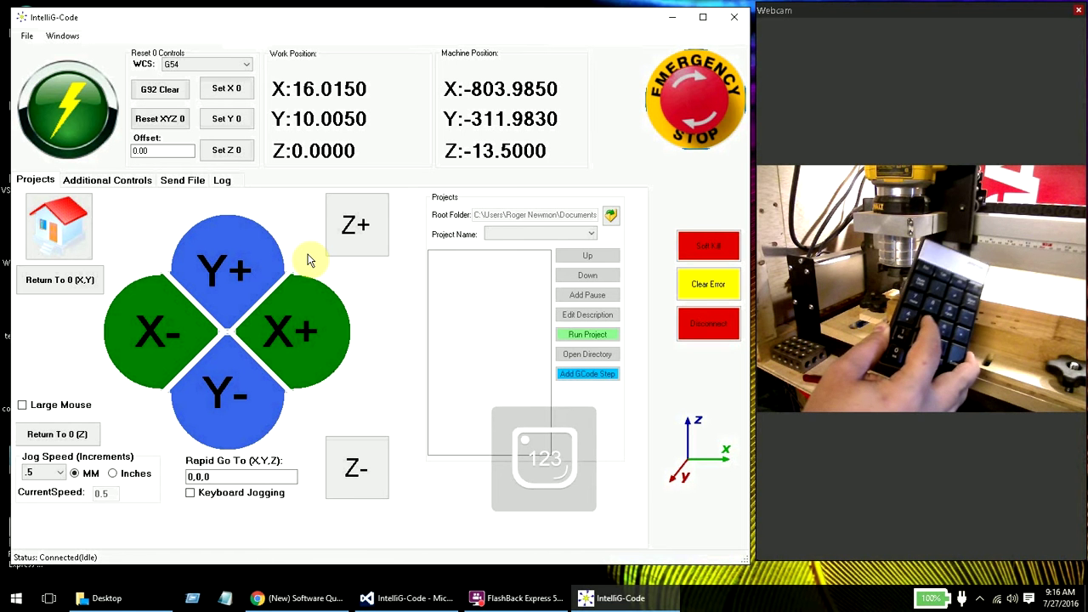
pyautogui.press('Num_Lock')
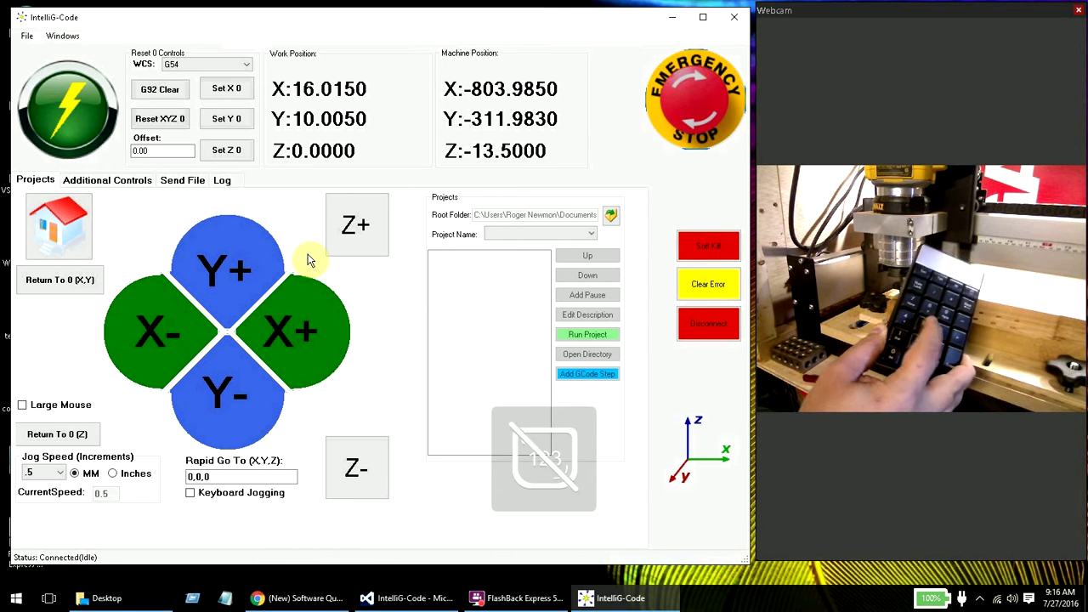
pyautogui.press('Num_Lock')
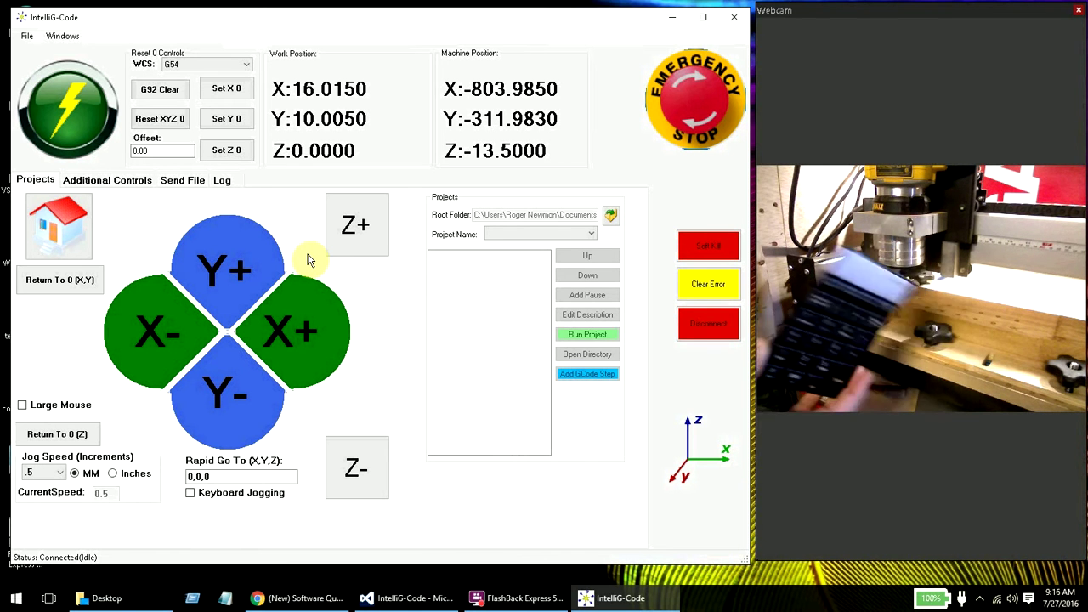
pyautogui.press('Num_Lock')
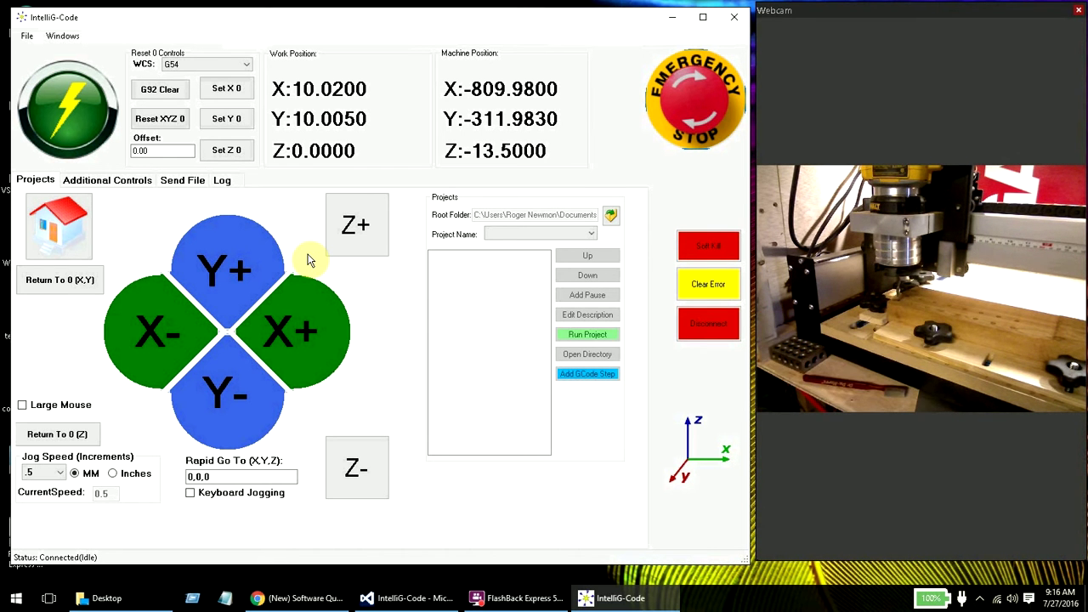
# - Open the G-code generator's multi-point cut and record the machine's current location as the first point
pyautogui.click(61, 36)
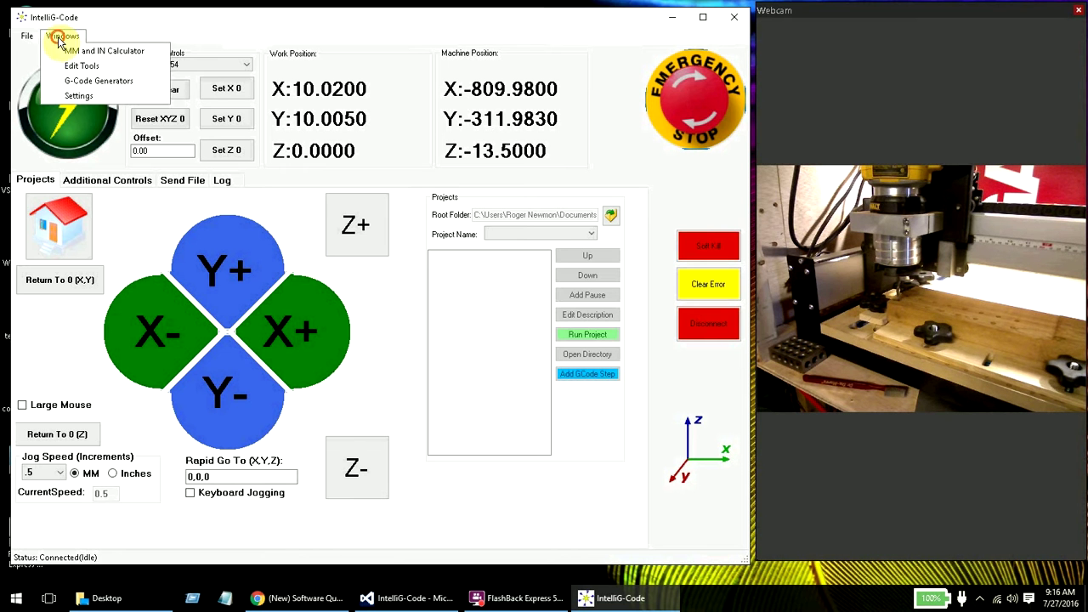
pyautogui.click(99, 80)
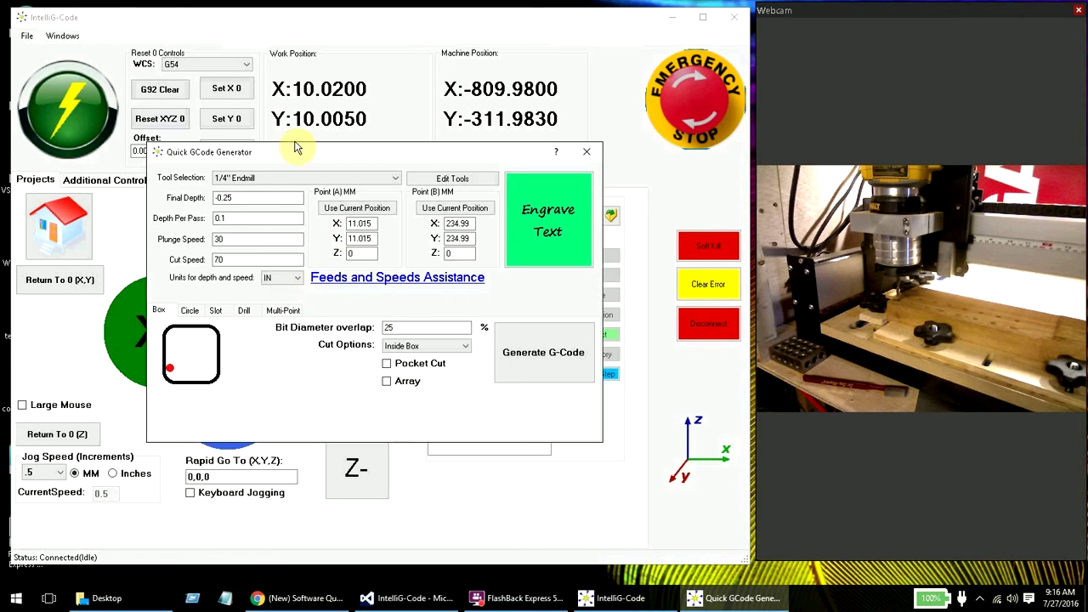
pyautogui.click(288, 311)
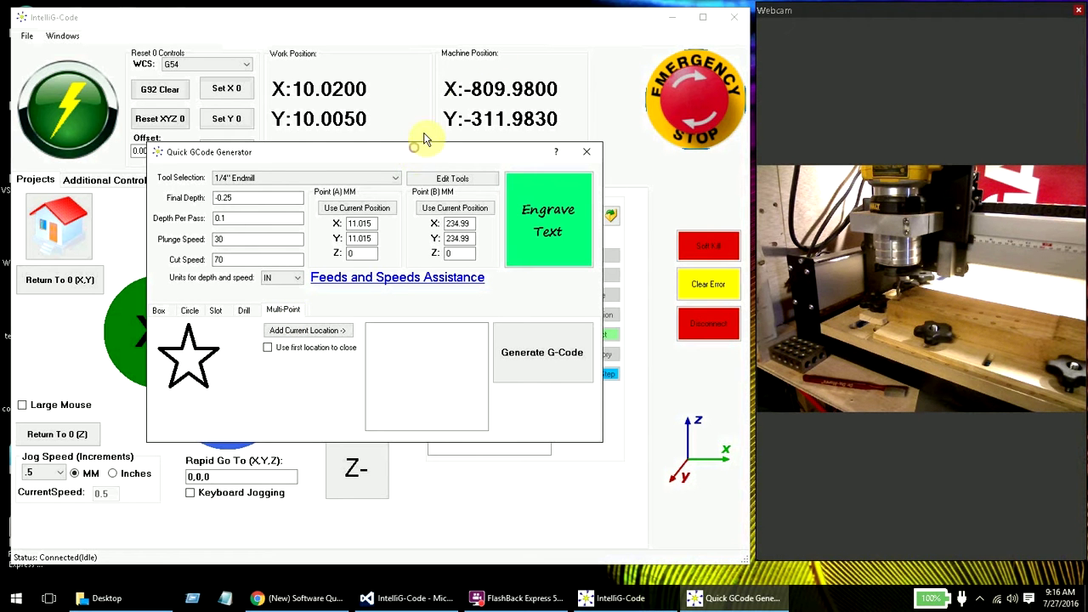
pyautogui.moveTo(422, 150); pyautogui.dragTo(433, 89)
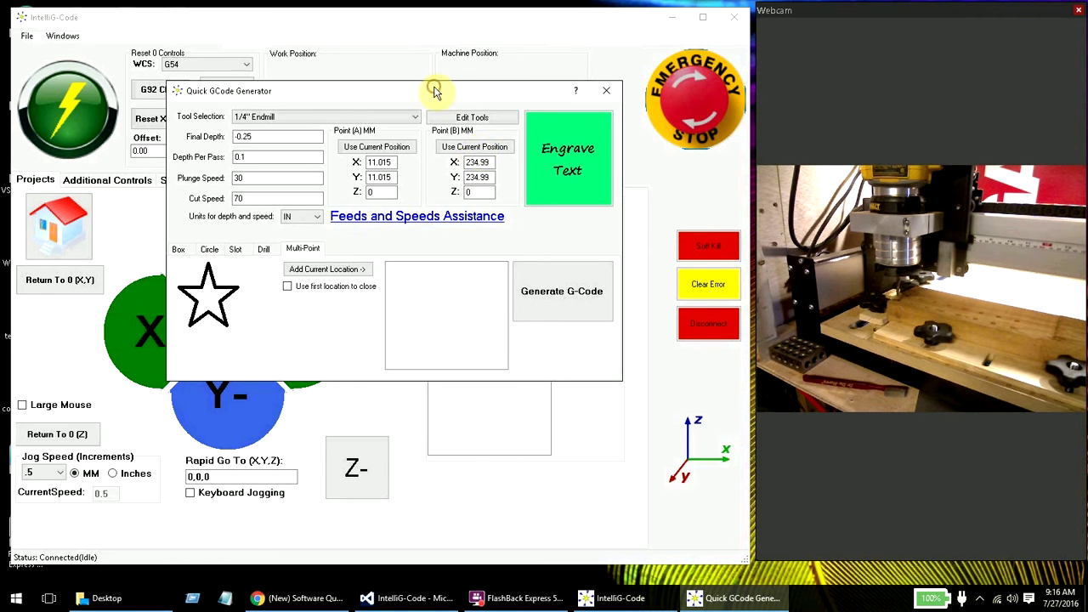
pyautogui.click(337, 277)
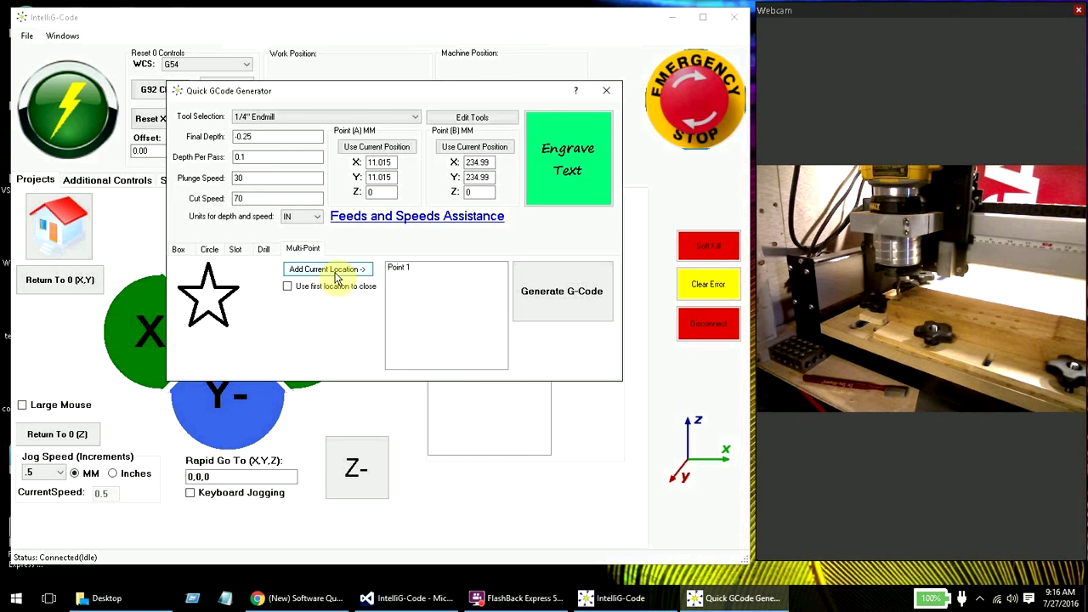
# - Jog the spindle to two new locations and add them as the second and third points of the multi-point path
pyautogui.press('Num_Lock')
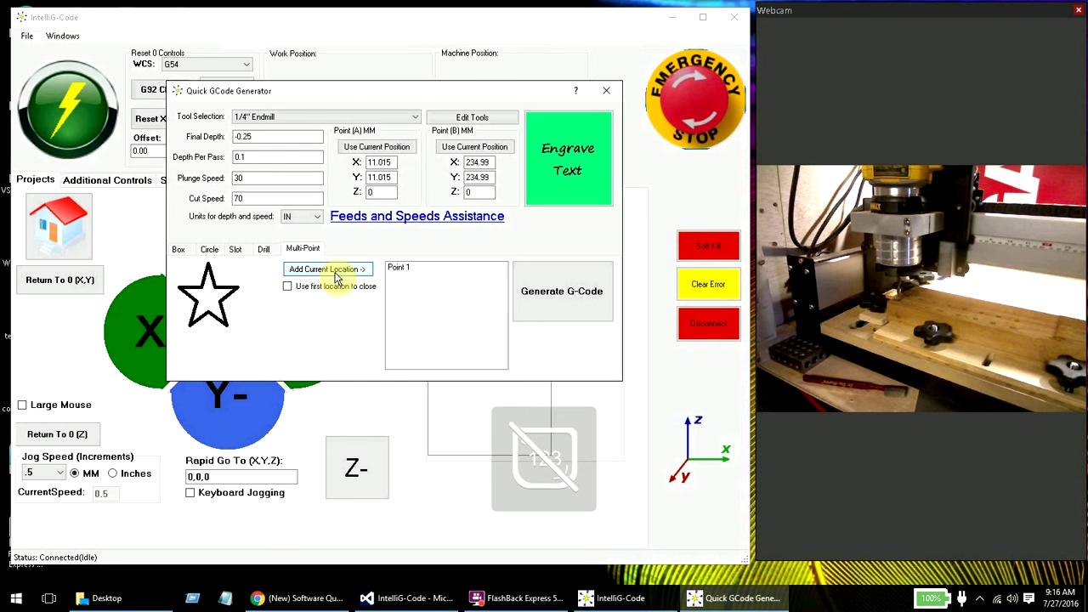
pyautogui.press('Num_Lock')
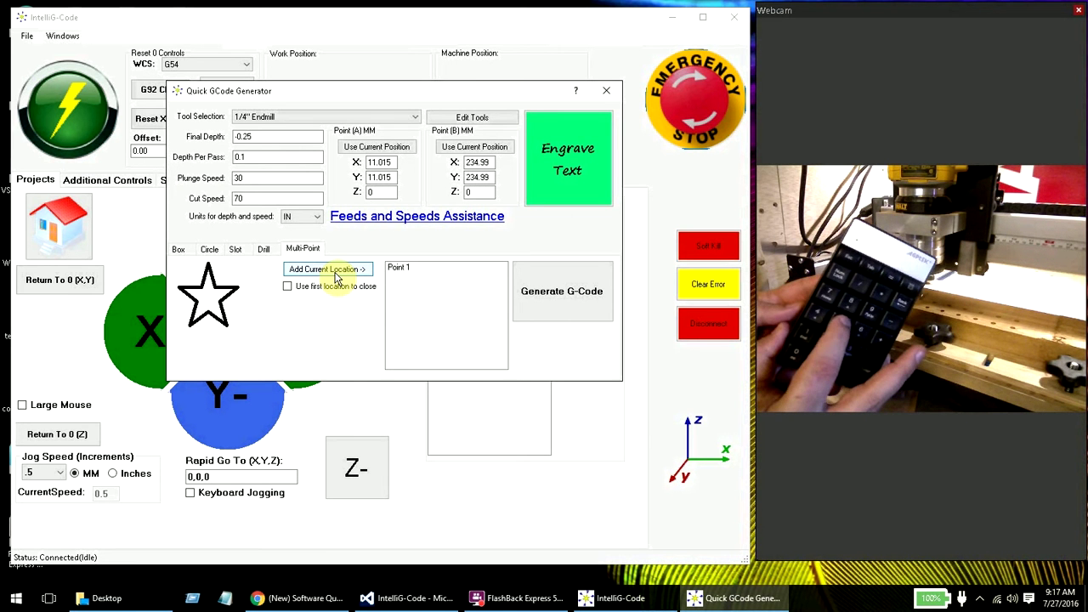
pyautogui.press('Return')
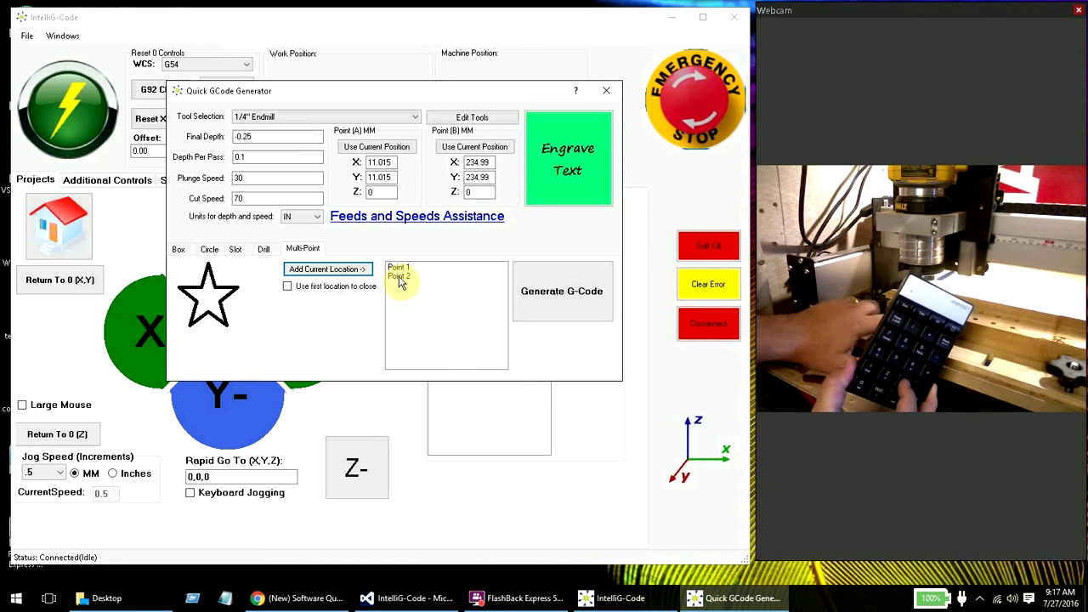
pyautogui.press('Num_Lock')
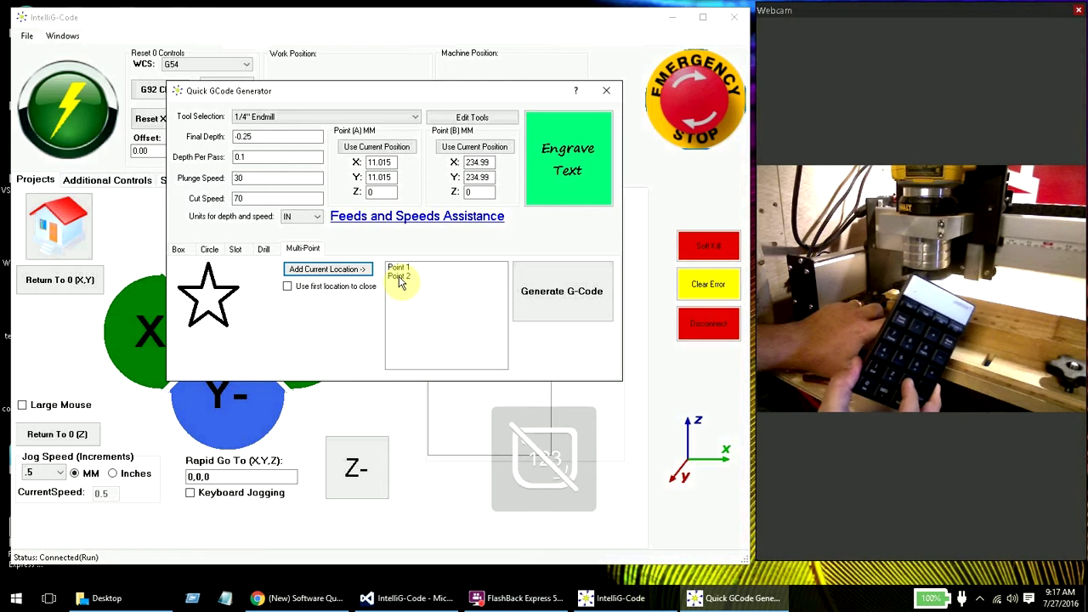
pyautogui.press('Num_Lock')
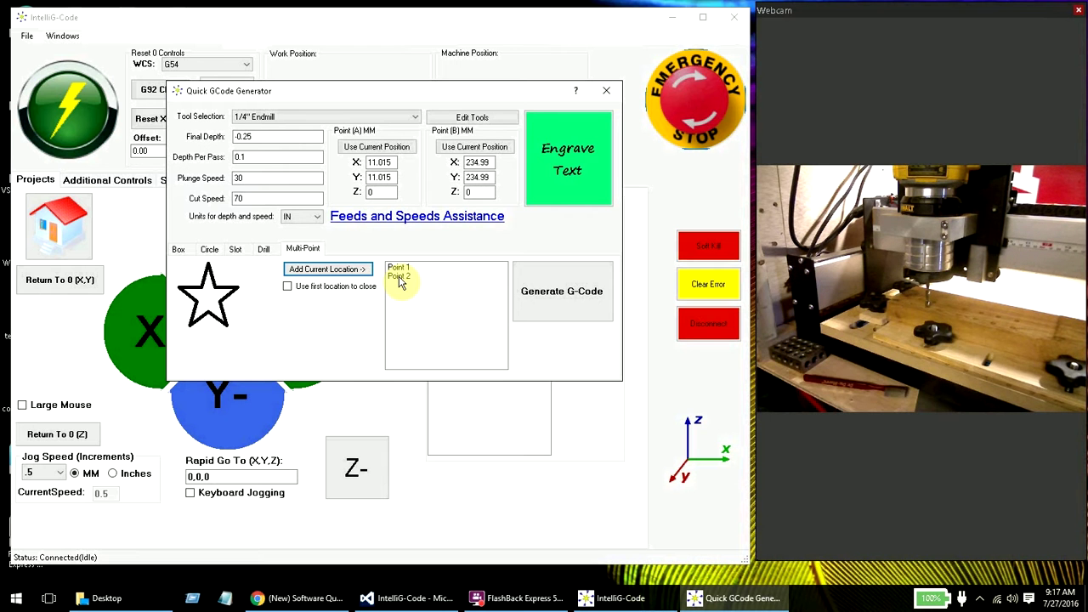
pyautogui.press('Return')
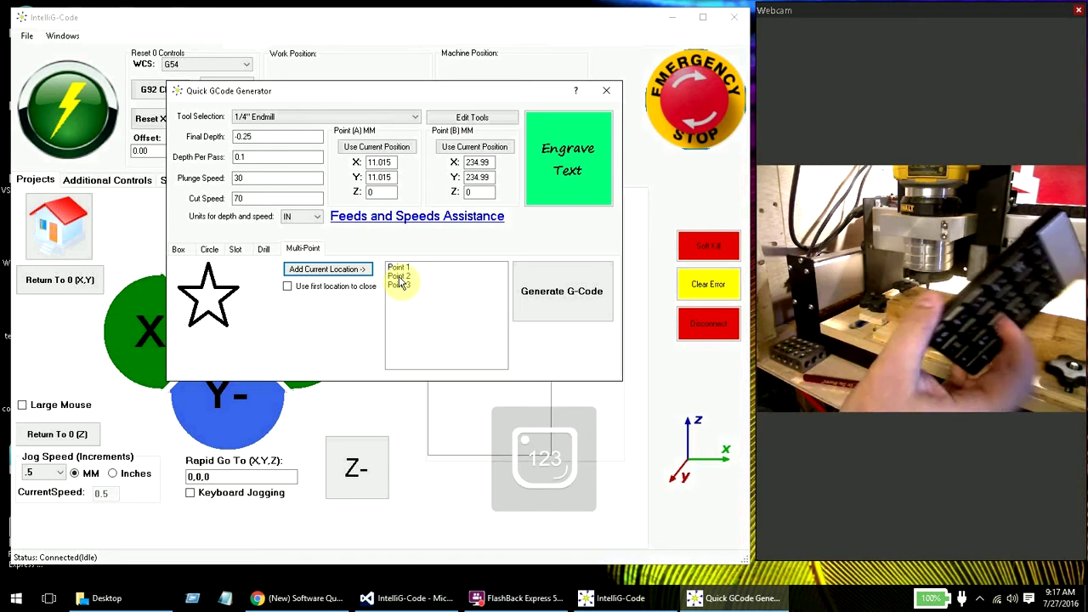
# - Jog the spindle farther in the positive X direction and add its location as the fourth point of the path
pyautogui.press('Num_Lock')
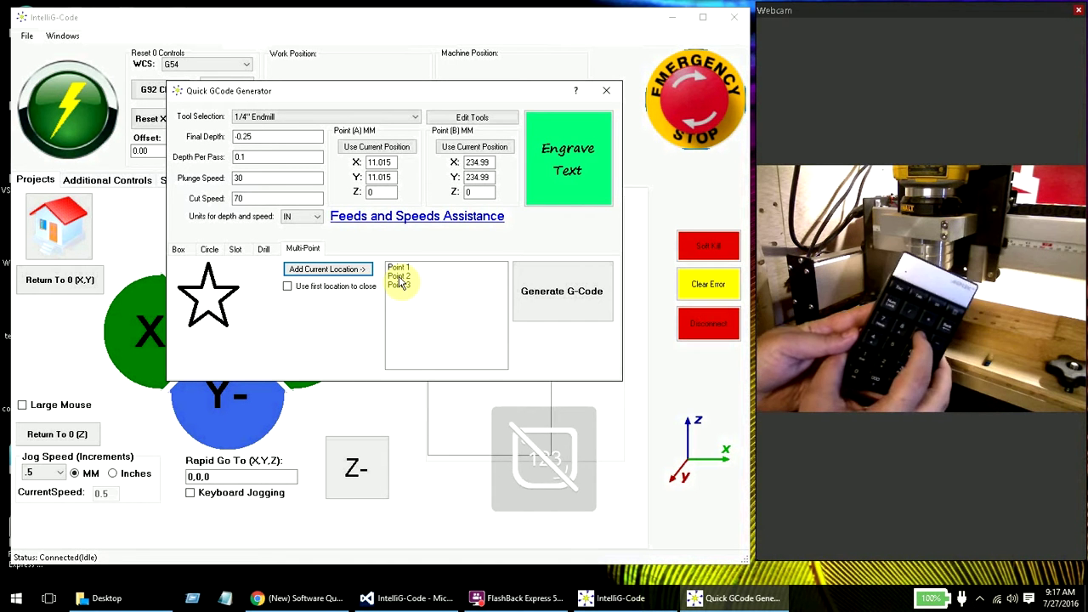
pyautogui.press('Right')
pyautogui.press('Right')
pyautogui.press('Num_Lock')
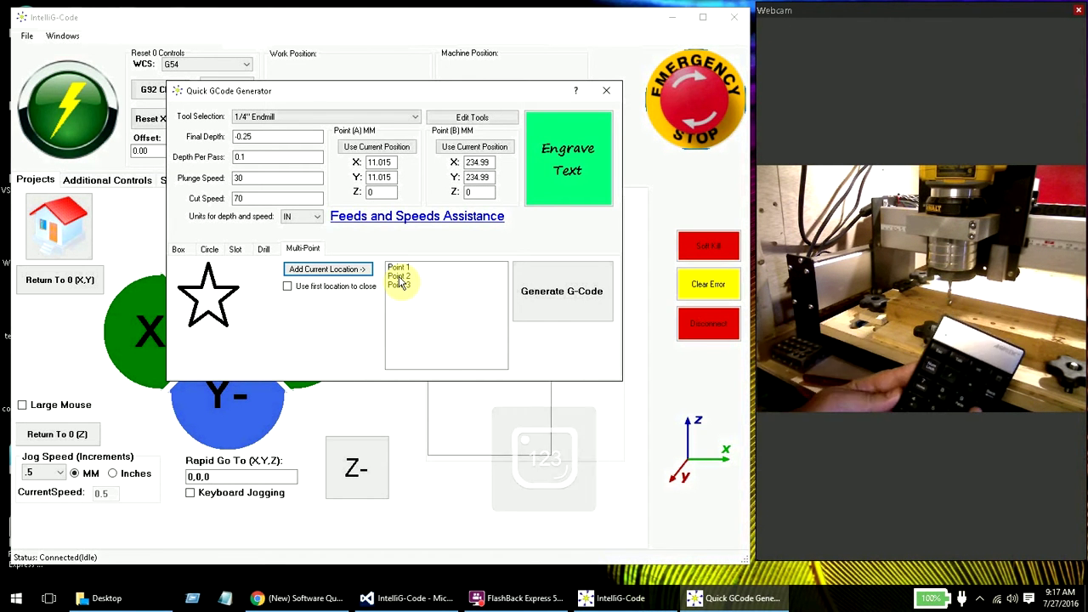
pyautogui.press('Num_Lock')
pyautogui.press('Return')
# - Jog the spindle away from the fourth point and add its new location as the fifth point
pyautogui.press('Num_Lock')
pyautogui.press('Num_Lock')
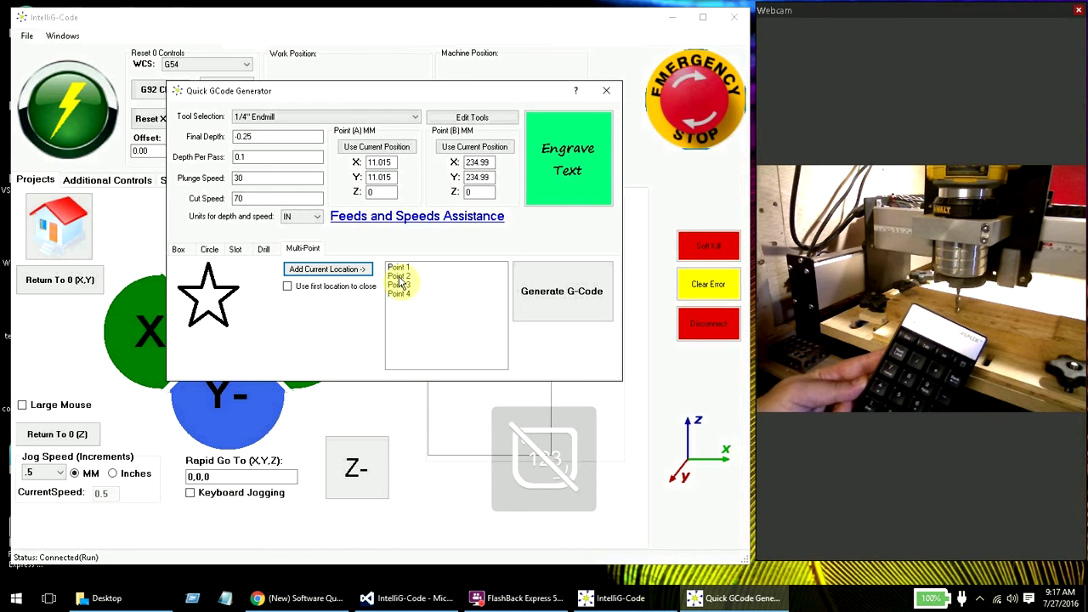
pyautogui.press('Num_Lock')
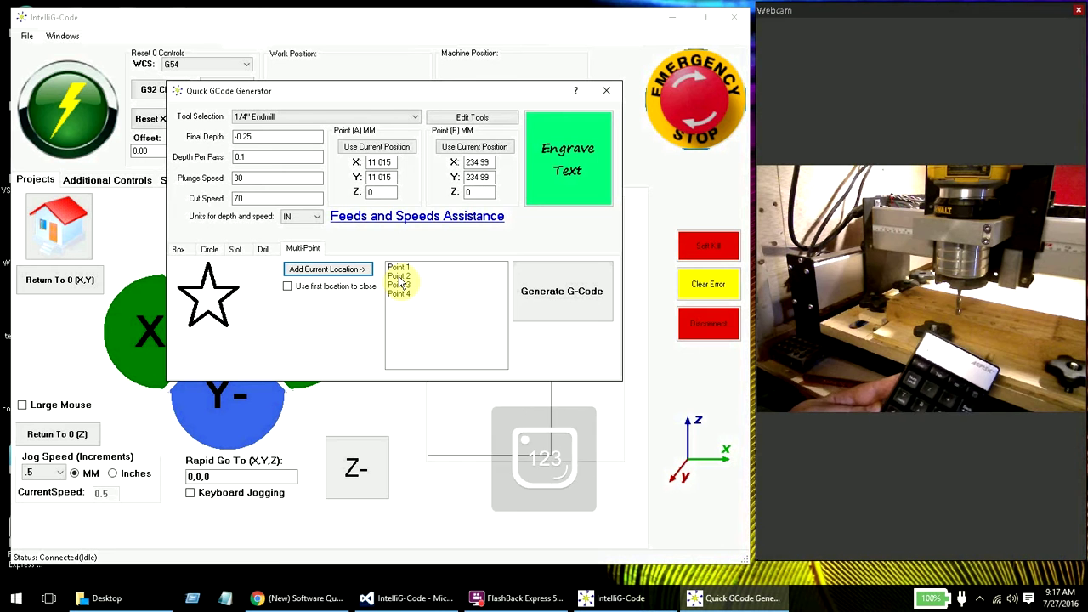
pyautogui.press('Return')
# - Jog the spindle on from the fifth point and record its location as the sixth point
pyautogui.press('Num_Lock')
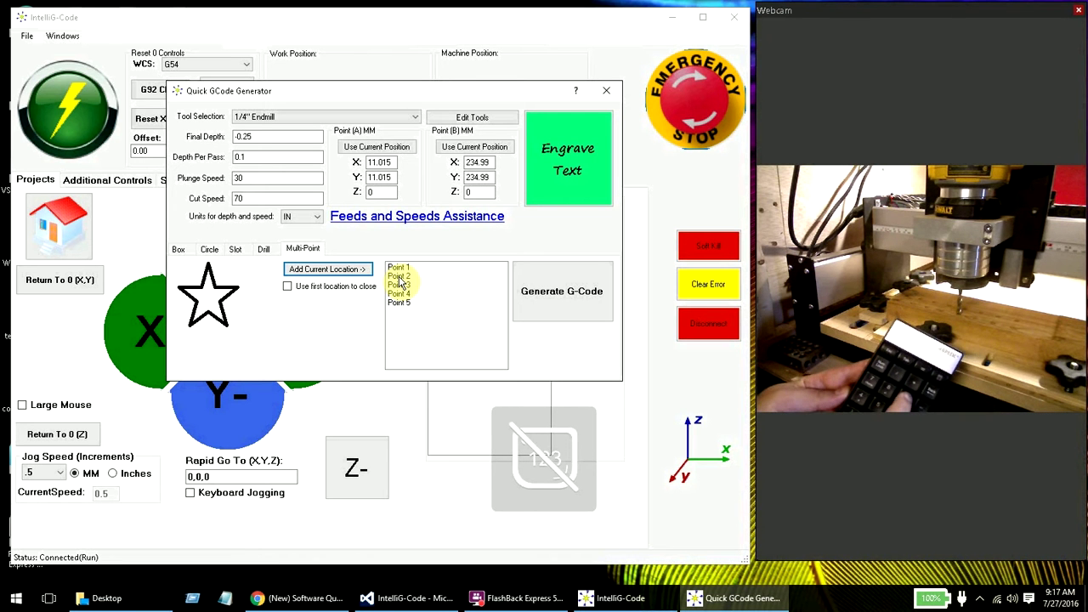
pyautogui.press('Num_Lock')
pyautogui.press('Num_Lock')
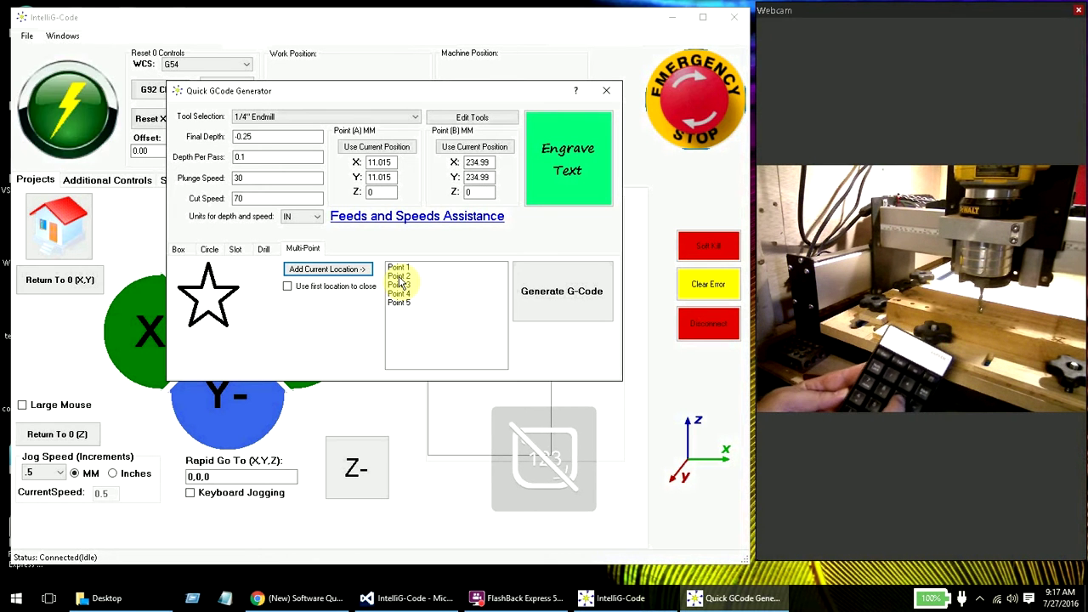
pyautogui.press('Num_Lock')
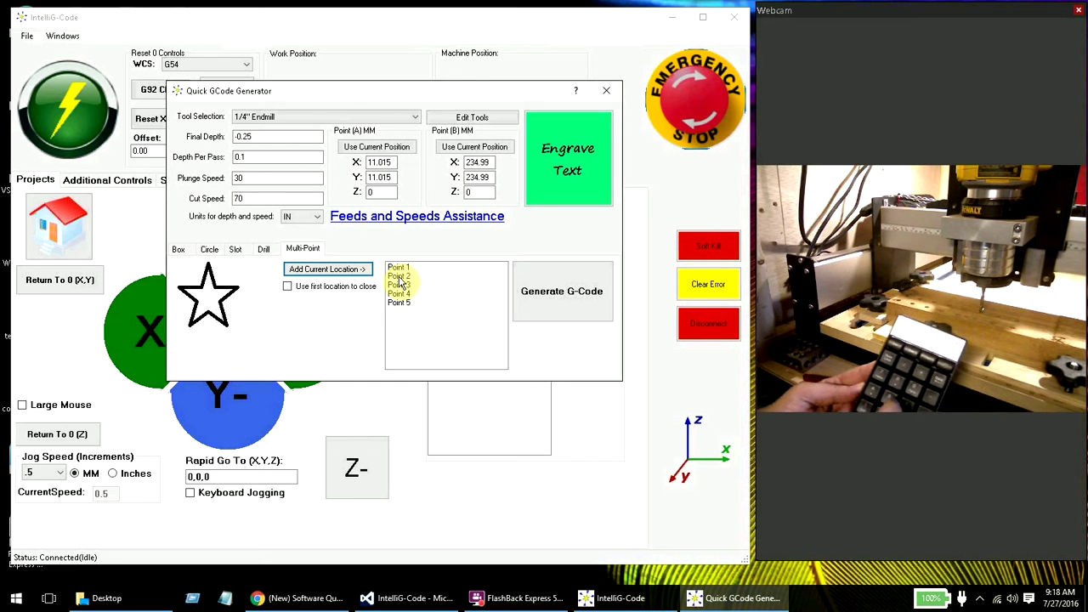
pyautogui.press('Return')
# - Jog the spindle away from the sixth point and add its new location as the seventh point of the path
pyautogui.press('Num_Lock')
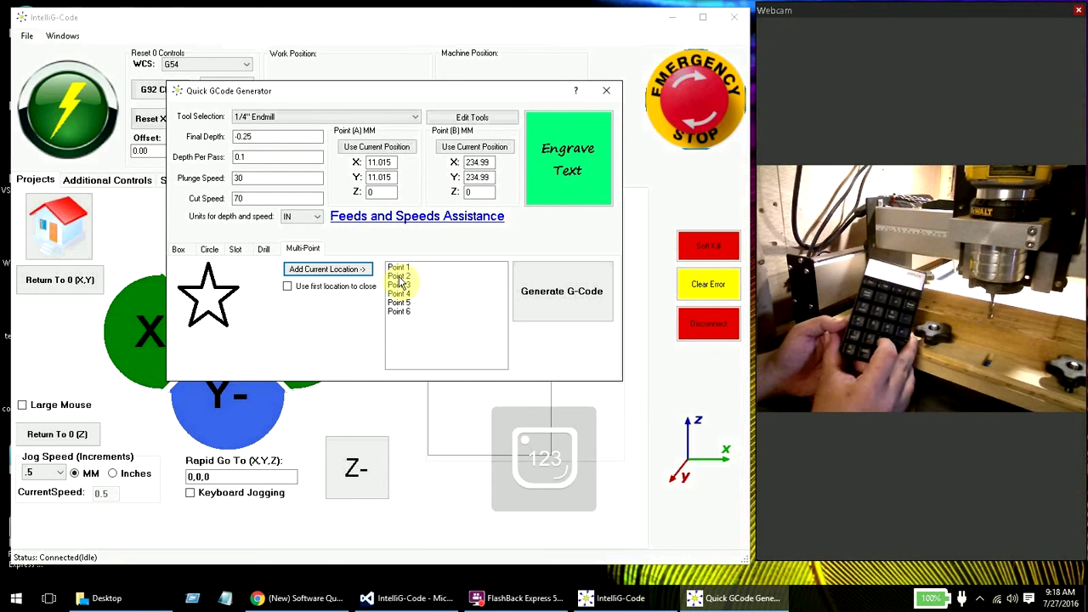
pyautogui.press('Num_Lock')
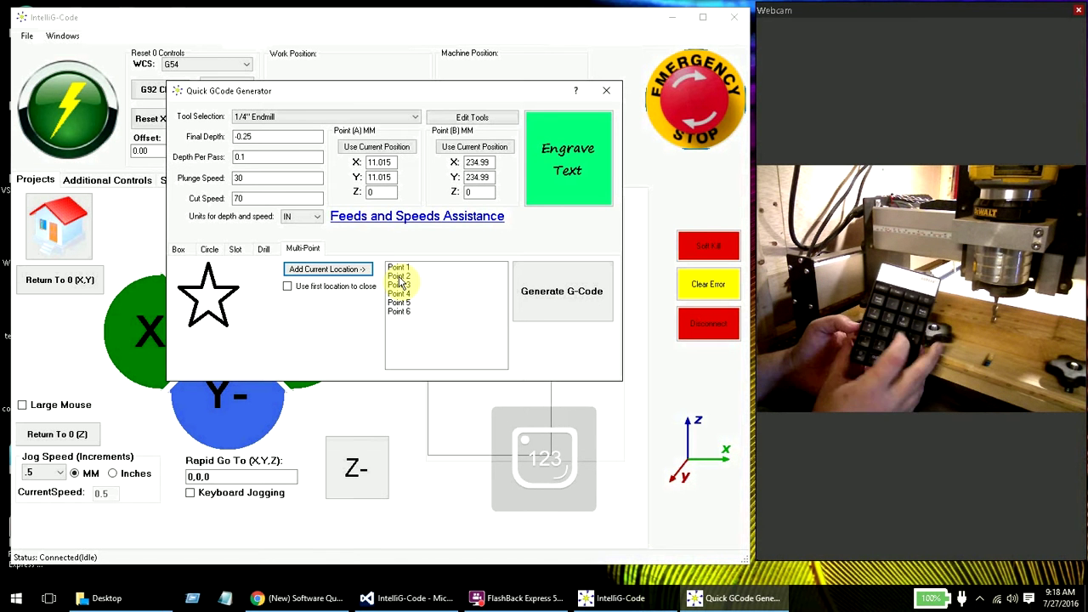
pyautogui.press('Num_Lock')
pyautogui.press('Return')
# - Jog the spindle on from the seventh point and record its location as the eighth point
pyautogui.press('Num_Lock')
pyautogui.press('Num_Lock')
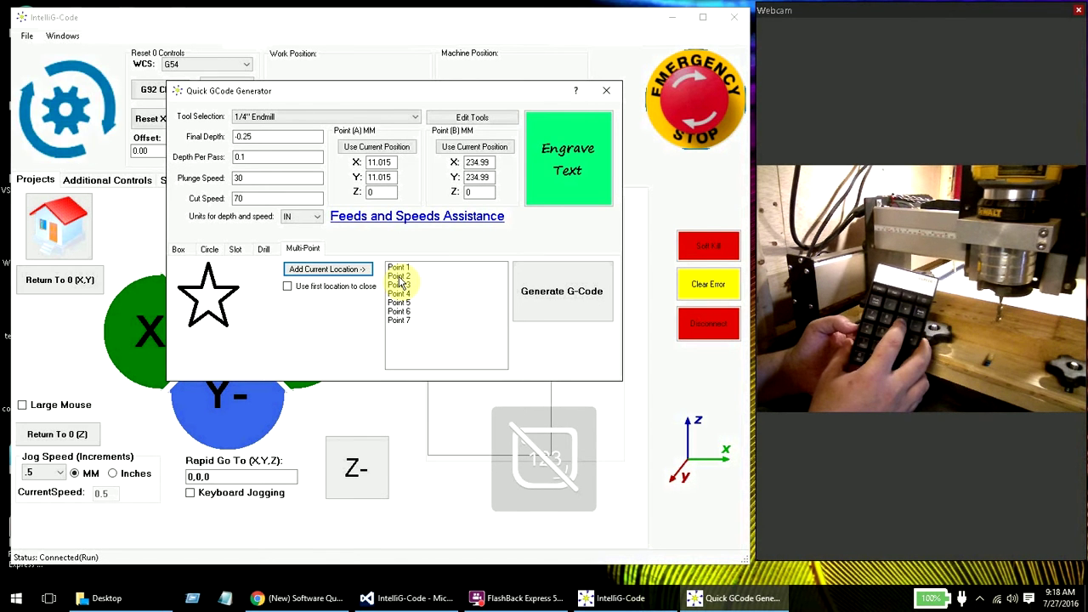
pyautogui.press('Num_Lock')
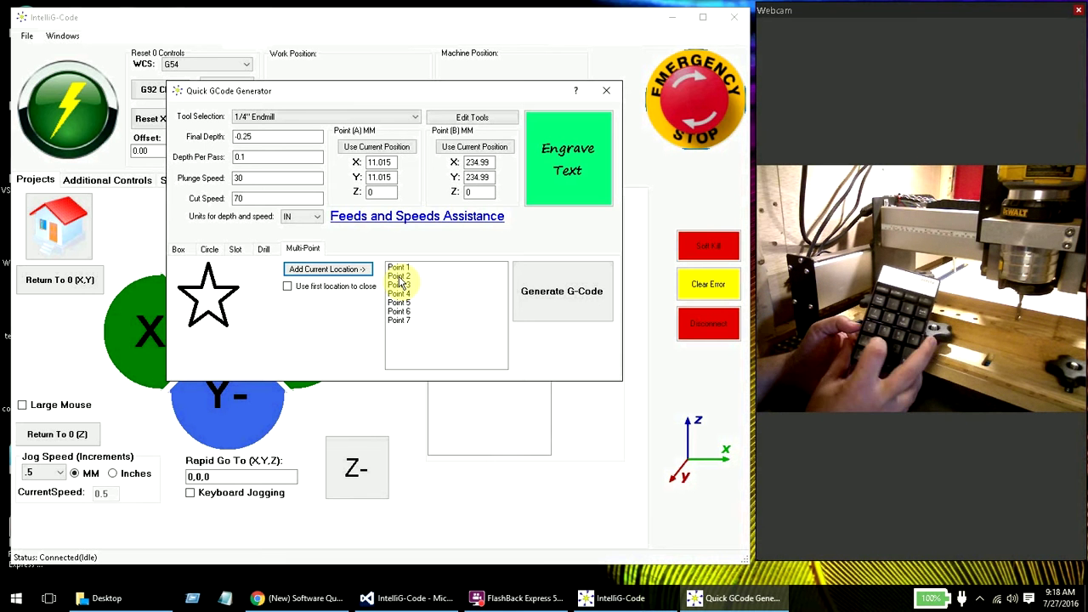
pyautogui.press('Num_Lock')
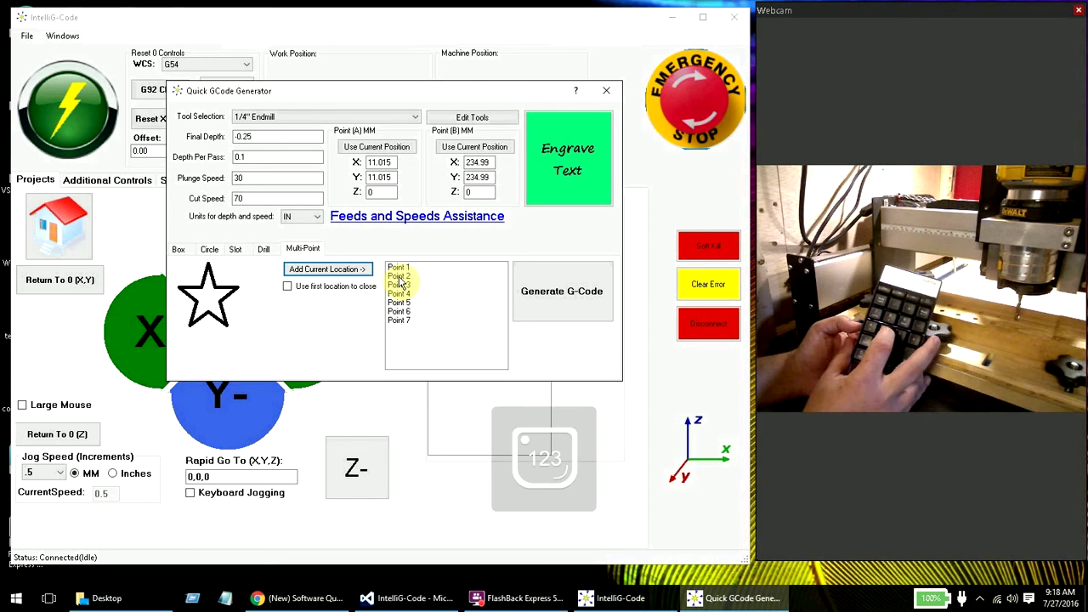
pyautogui.press('Return')
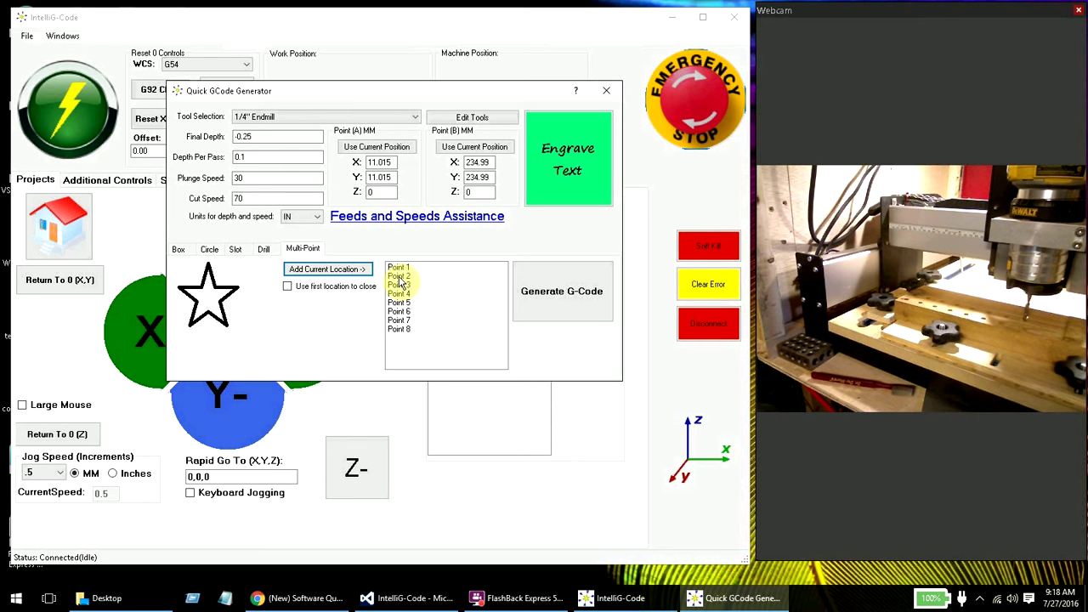
# - Set the final depth of the cut to -0.1 in
pyautogui.click(253, 138)
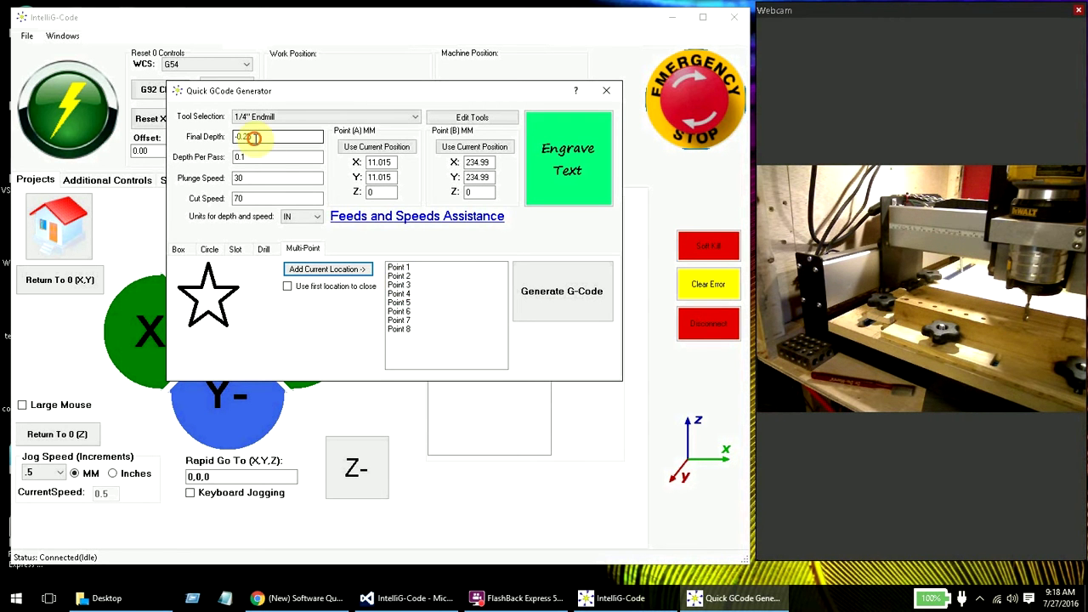
pyautogui.moveTo(258, 136); pyautogui.dragTo(250, 137)
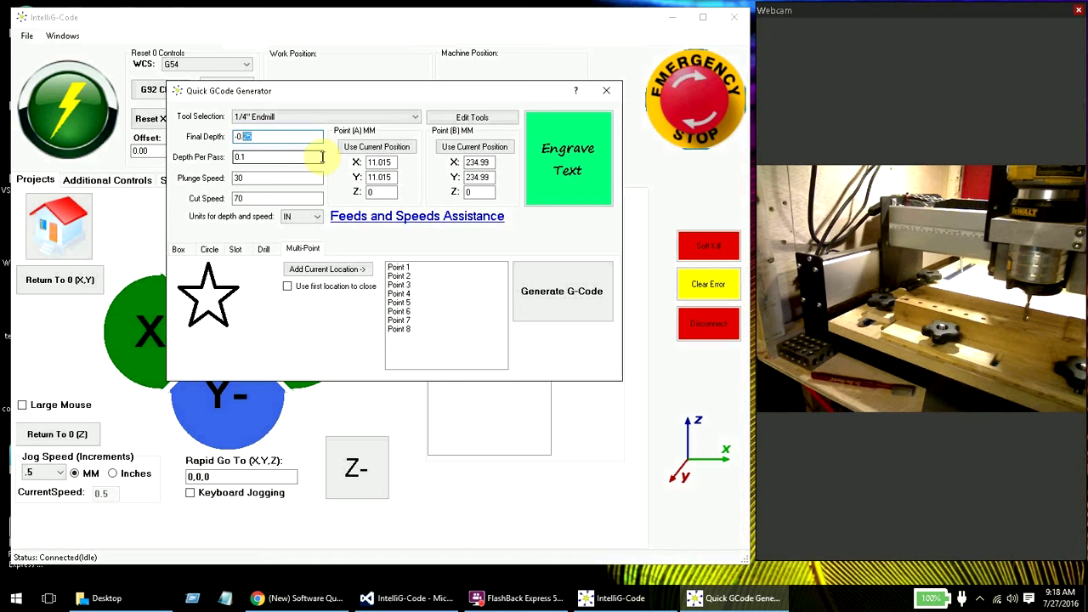
pyautogui.write('1')
# - Set the depth per pass to 0.05 in and keep the final depth at -0.1 in
pyautogui.click(265, 157)
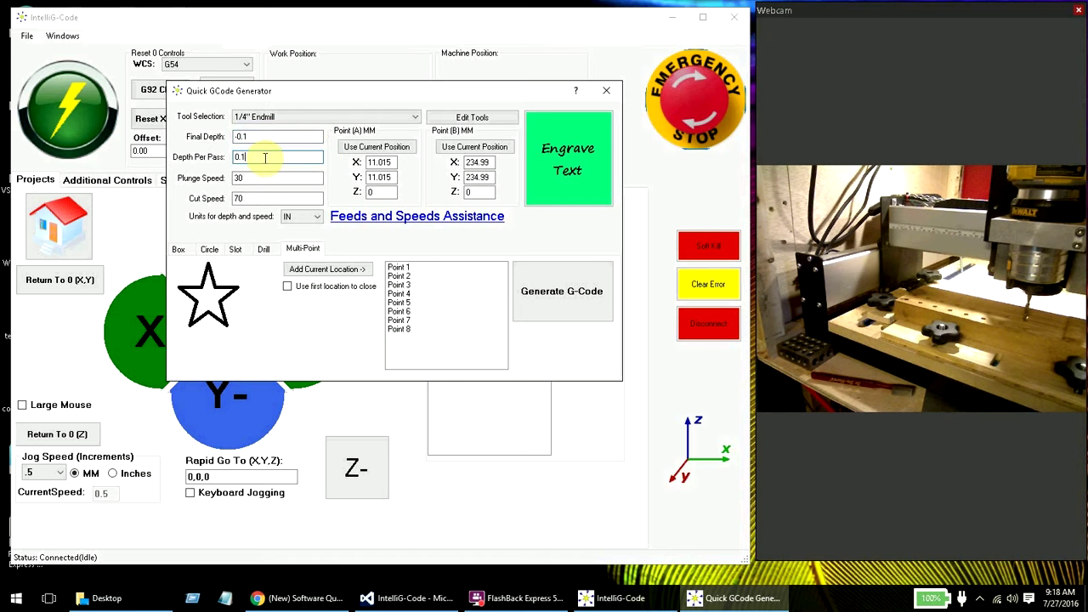
pyautogui.write('25')
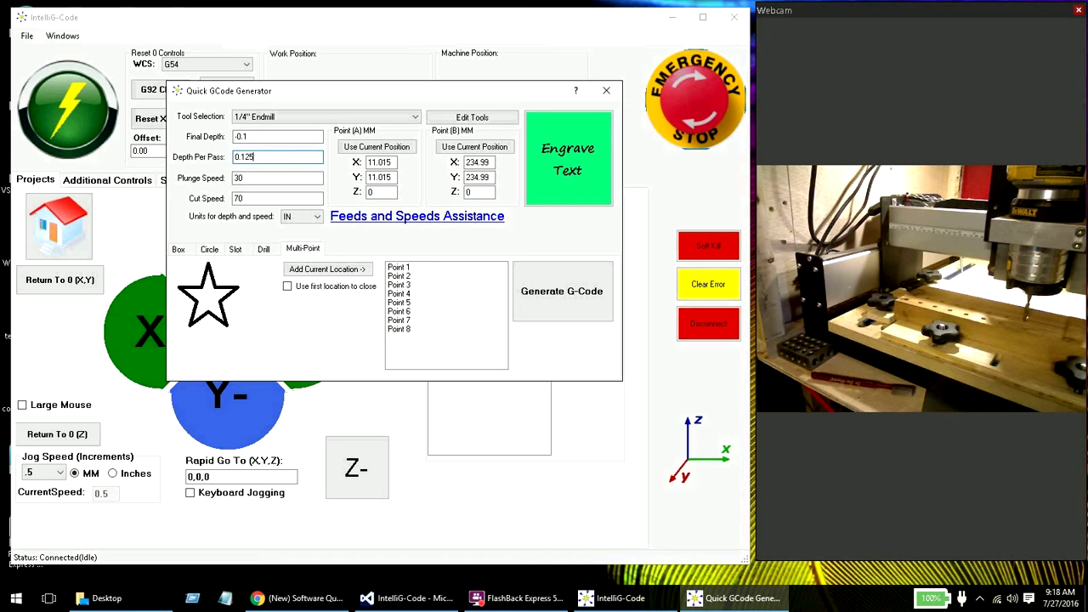
pyautogui.press('BackSpace')
pyautogui.press('BackSpace')
pyautogui.press('BackSpace')
pyautogui.press('BackSpace')
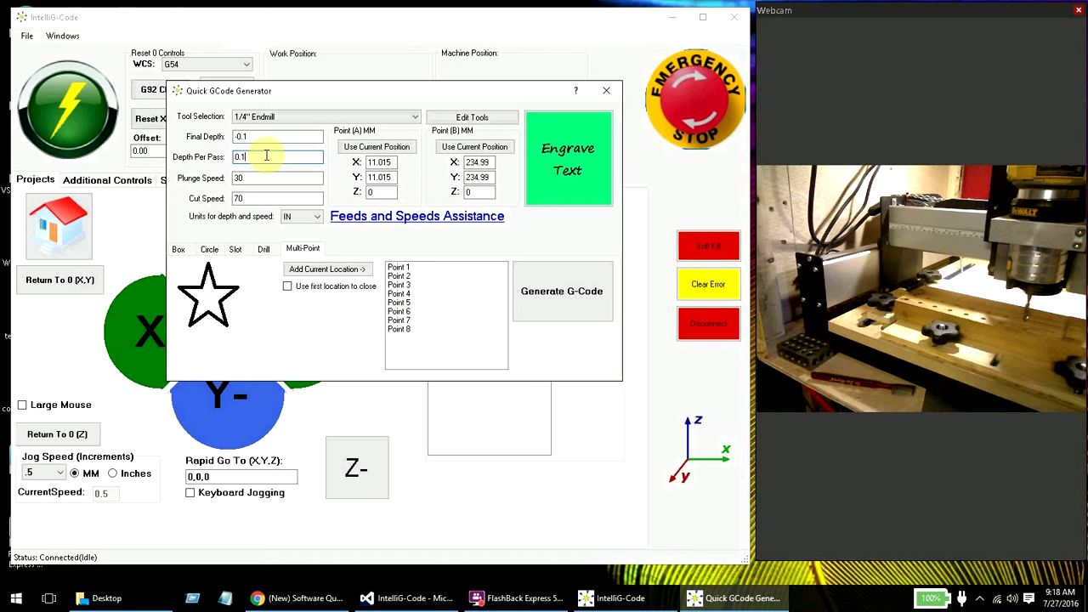
pyautogui.write('.05')
pyautogui.click(245, 138)
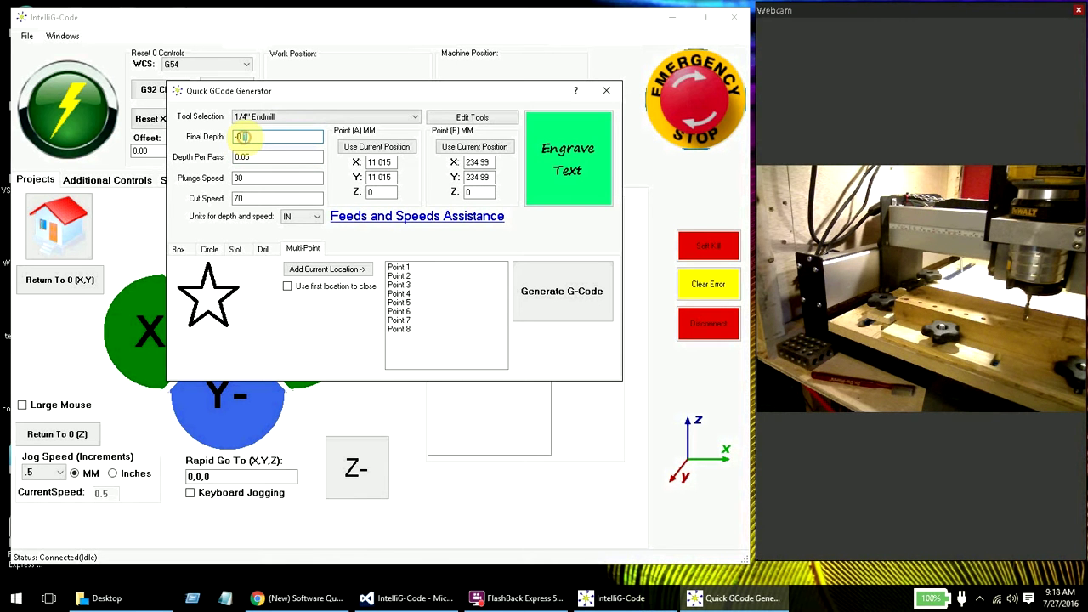
pyautogui.moveTo(244, 137); pyautogui.dragTo(266, 138)
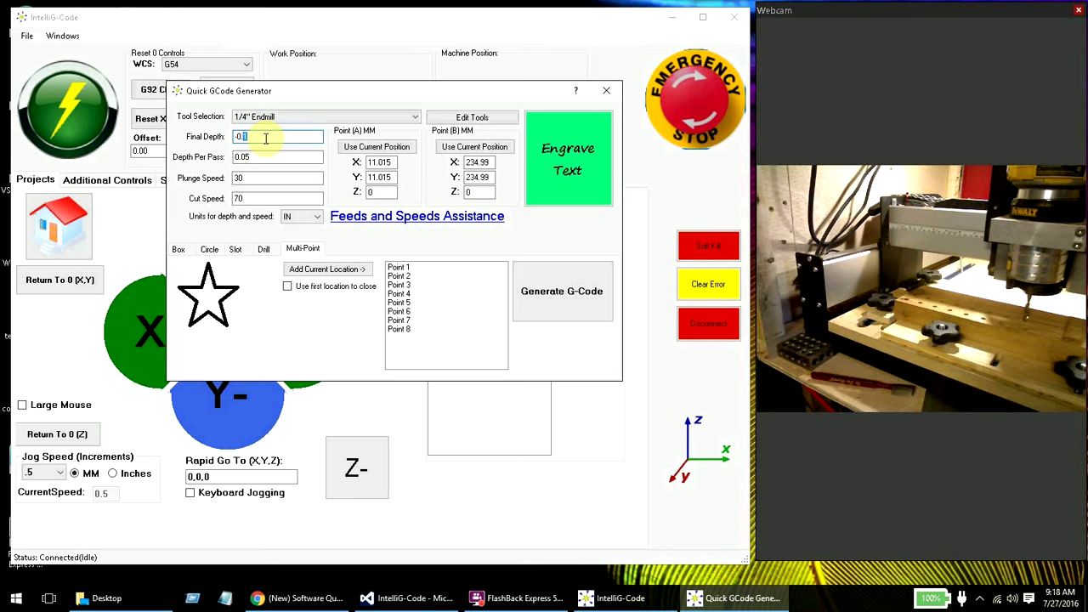
pyautogui.click(265, 139)
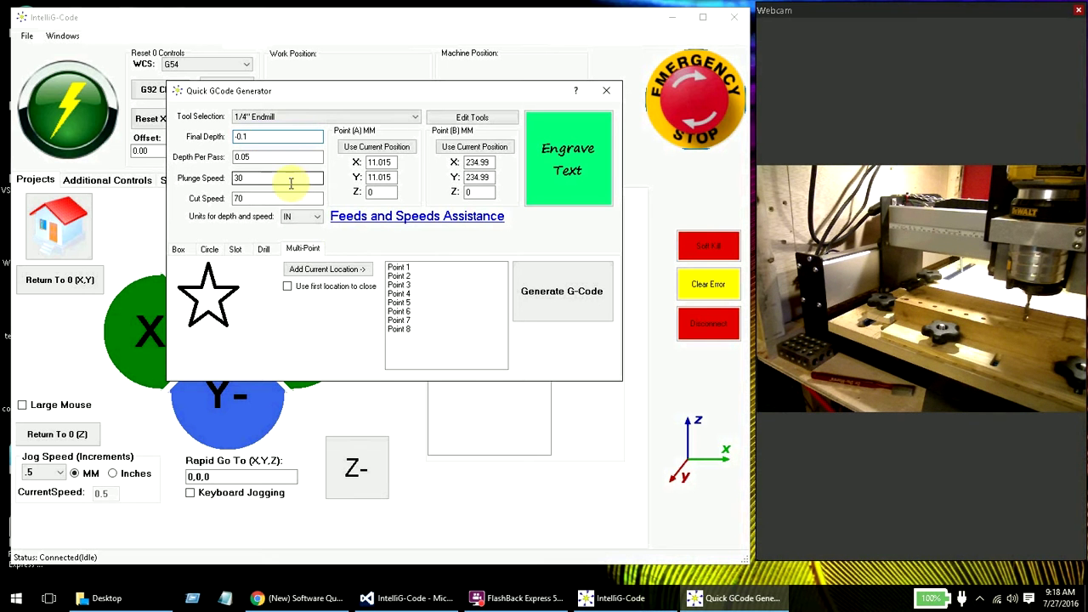
# - Generate the G-code for the multi-point path, inspect its toolpath preview from several angles, and close the preview
pyautogui.click(548, 307)
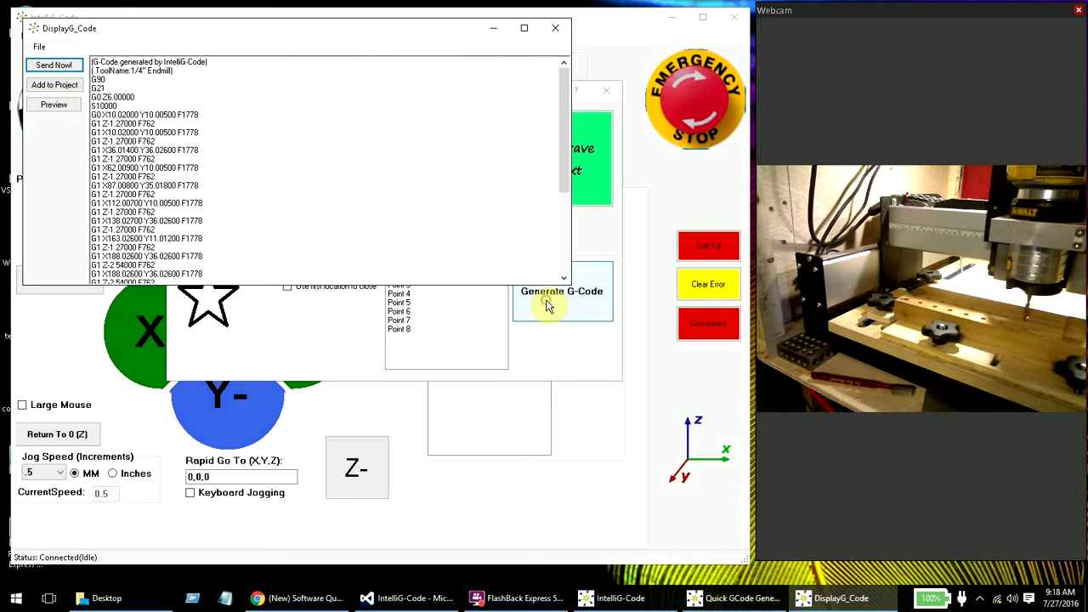
pyautogui.click(54, 105)
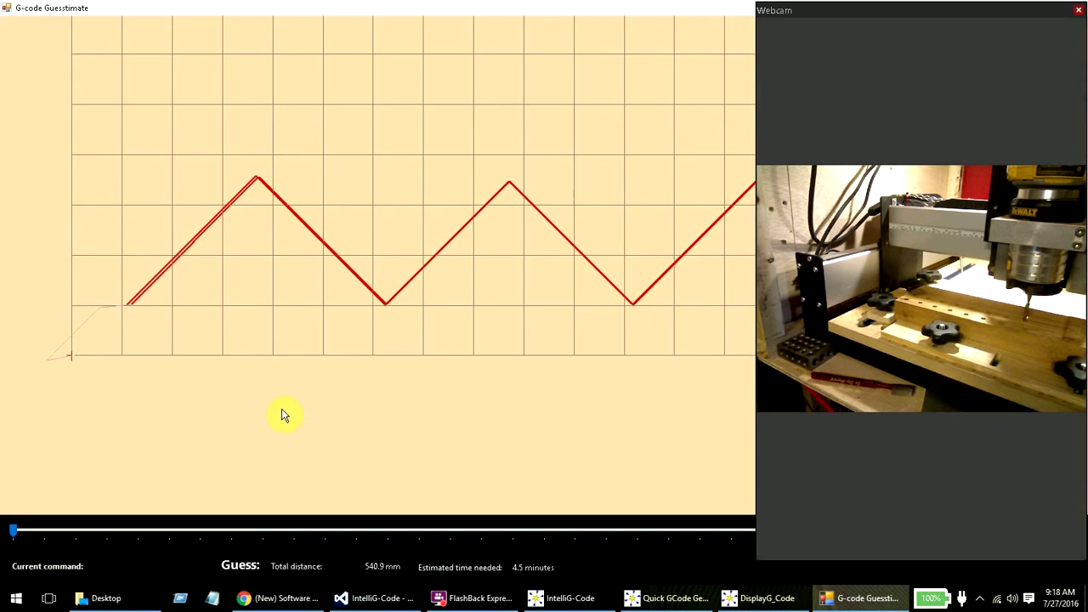
pyautogui.moveTo(352, 383); pyautogui.dragTo(488, 289, button='right')
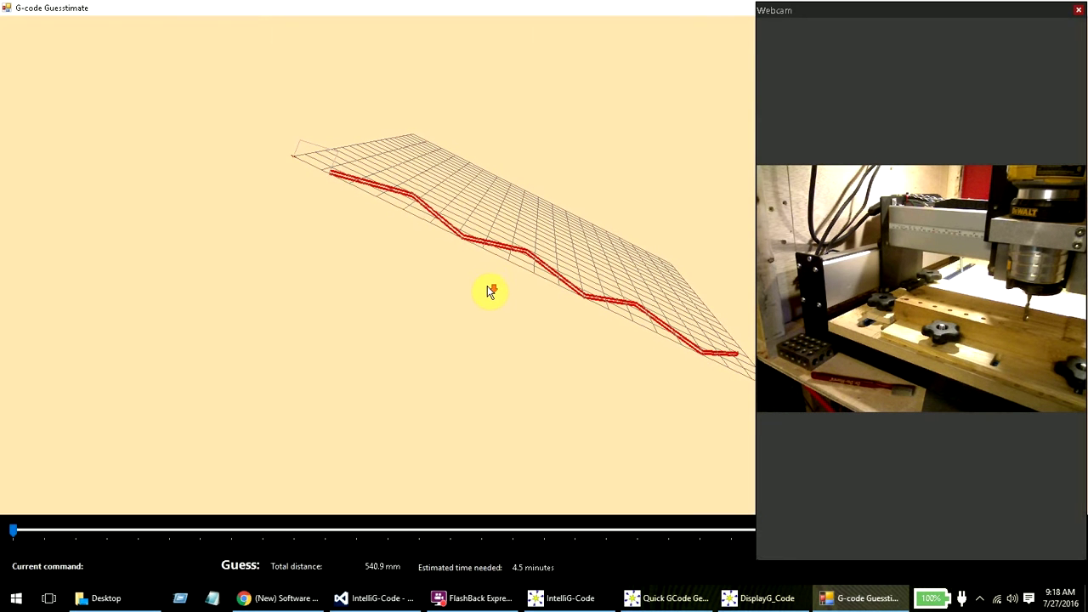
pyautogui.doubleClick(478, 12)
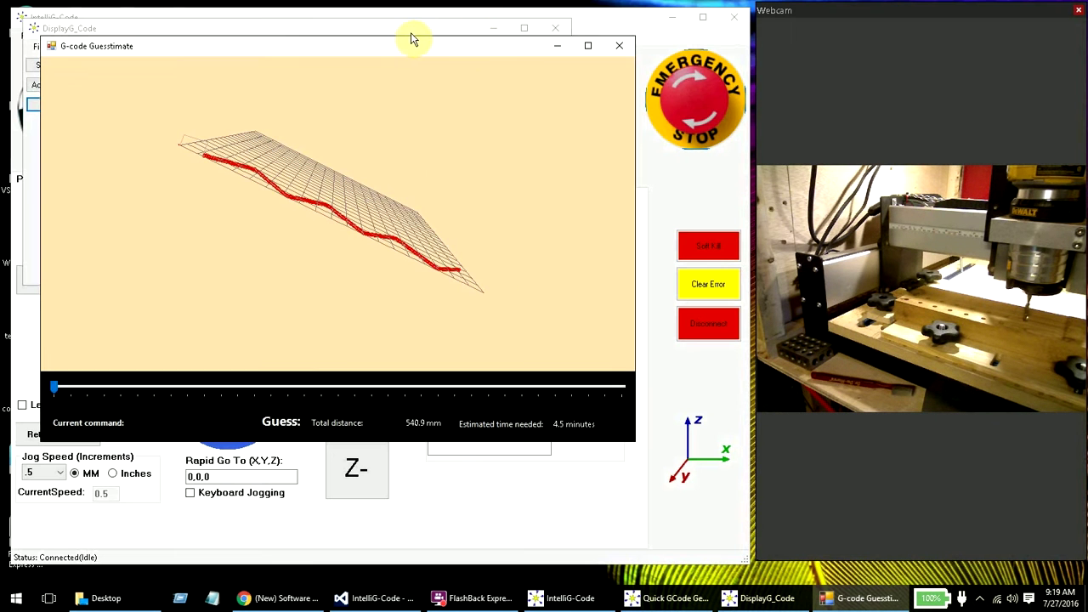
pyautogui.moveTo(354, 283); pyautogui.dragTo(343, 250, button='right')
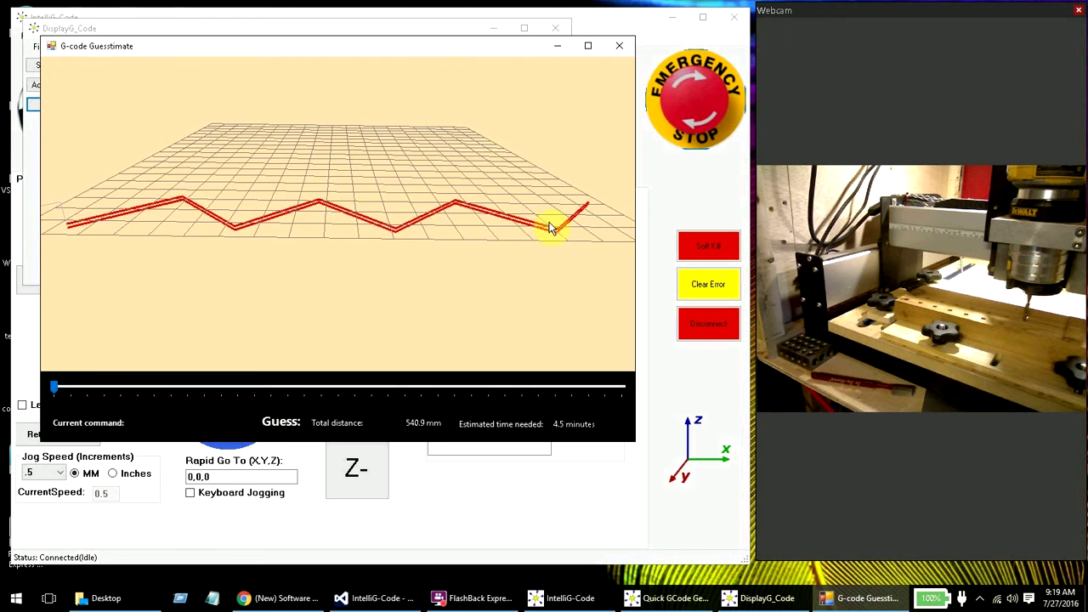
pyautogui.moveTo(550, 226); pyautogui.dragTo(388, 228, button='right')
pyautogui.click(625, 46)
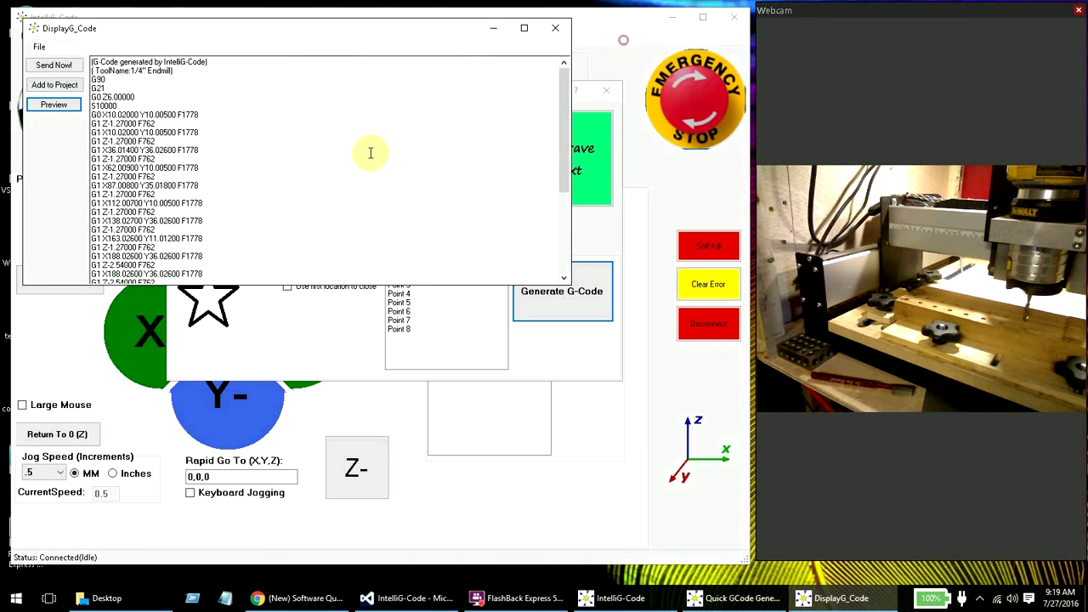
# - Load the generated G-code for sending and run it on the CNC machine
pyautogui.click(68, 72)
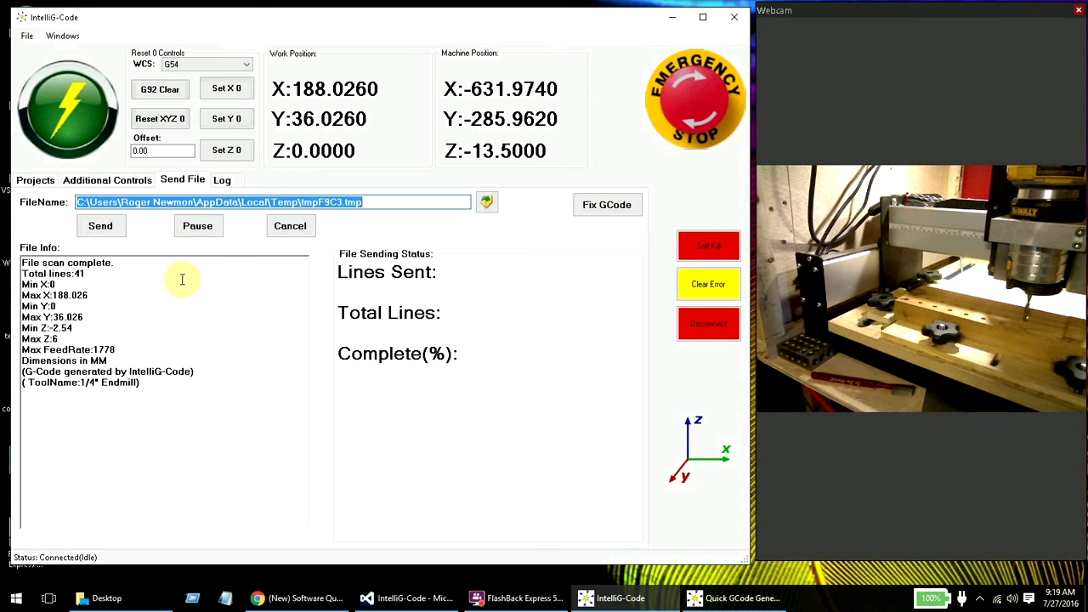
pyautogui.click(107, 238)
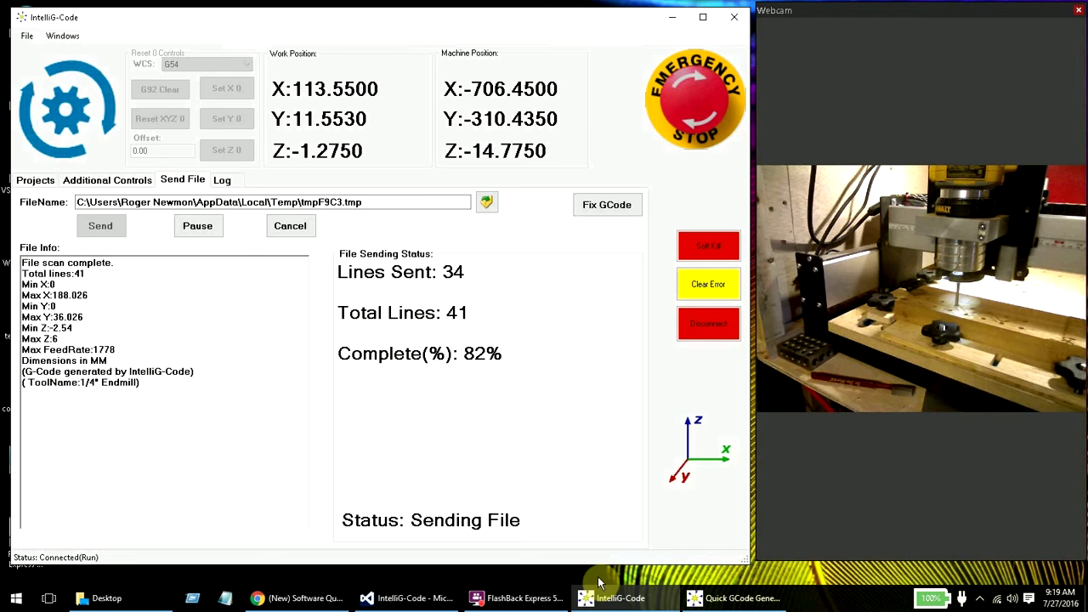
pyautogui.hotkey('ctrl', 'shift', 's')
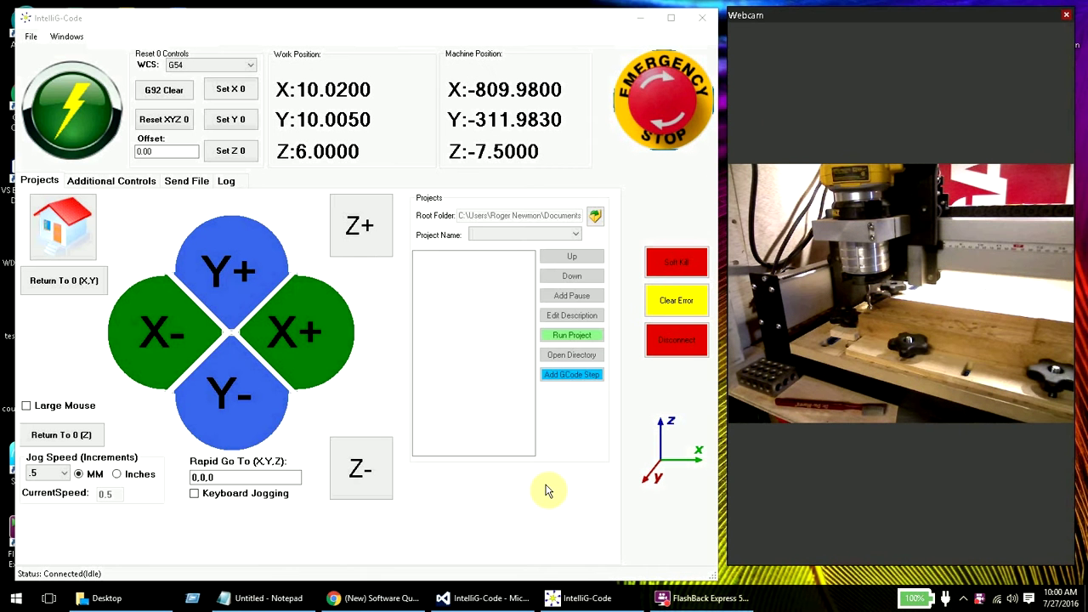